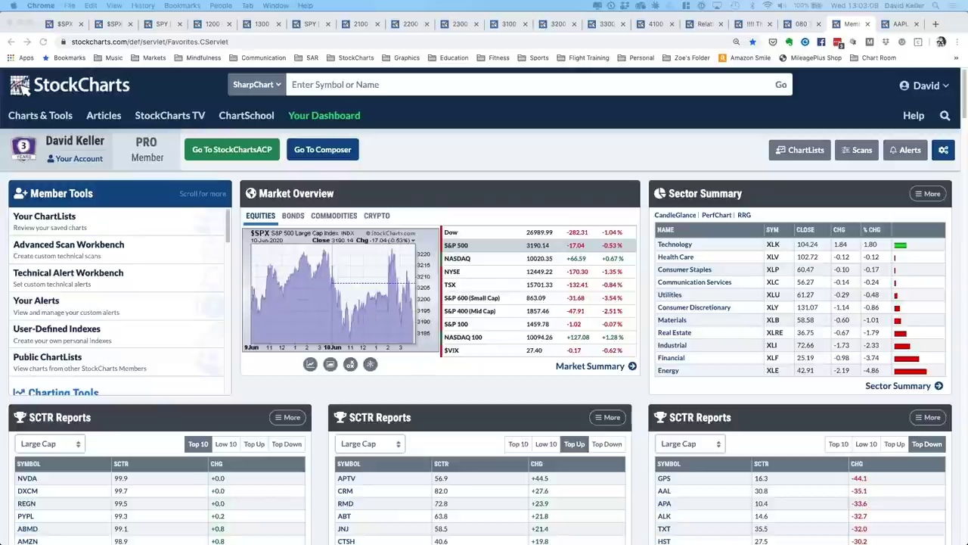
Step: Check the AAPL daily chart and return to the member dashboard
left_click(462, 210)
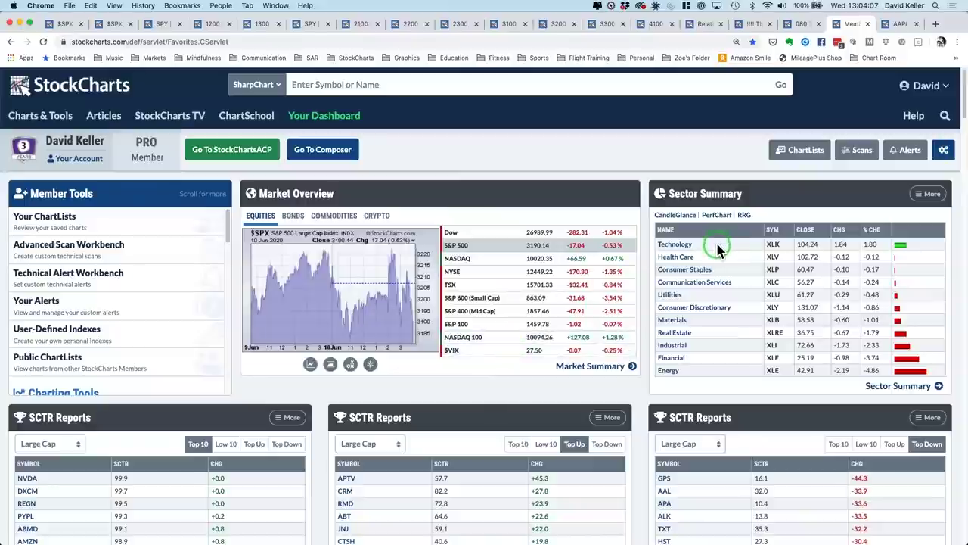
left_click(899, 27)
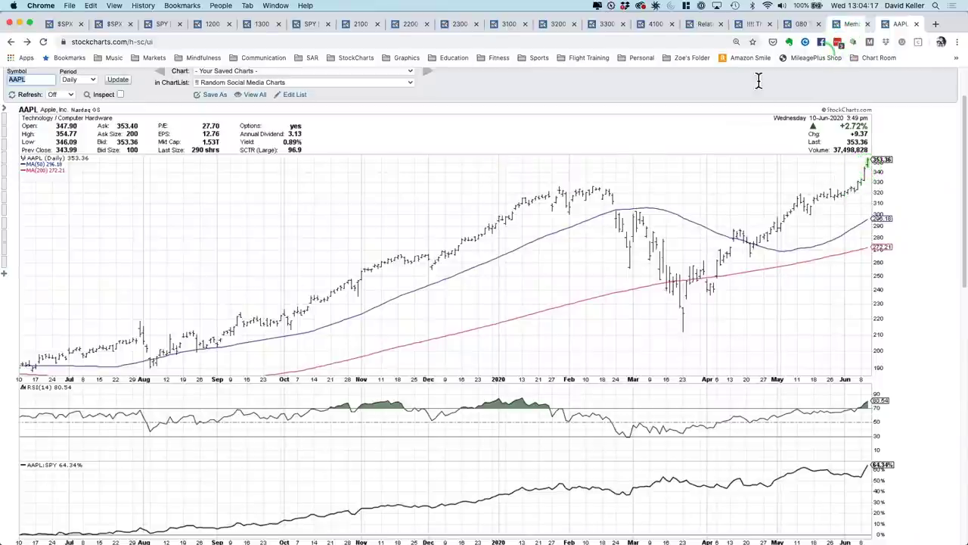
key("super+alt+Left")
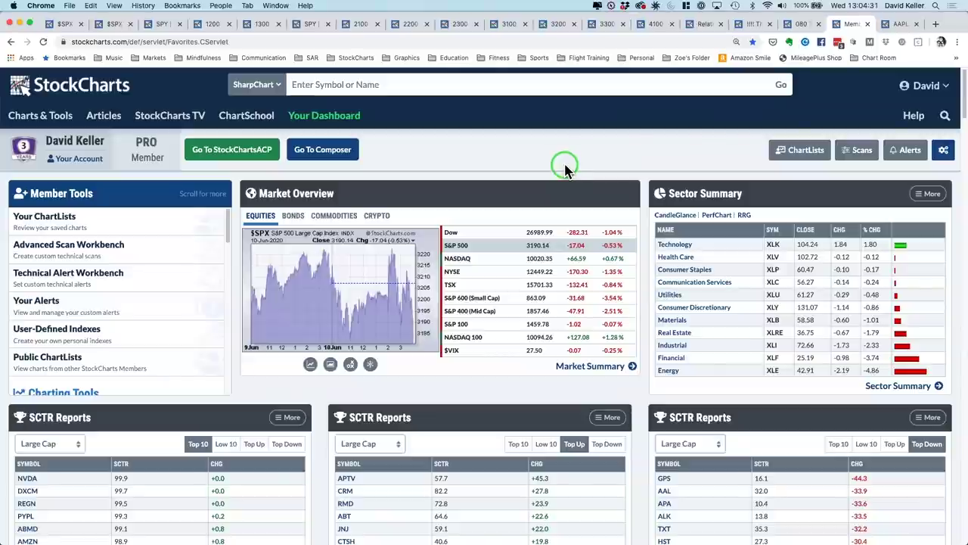
Step: Review 20+ Year Bonds (TLT) and the 10-Year Yield in the Market Overview bonds view, and switch the overview to commodities
left_click(293, 221)
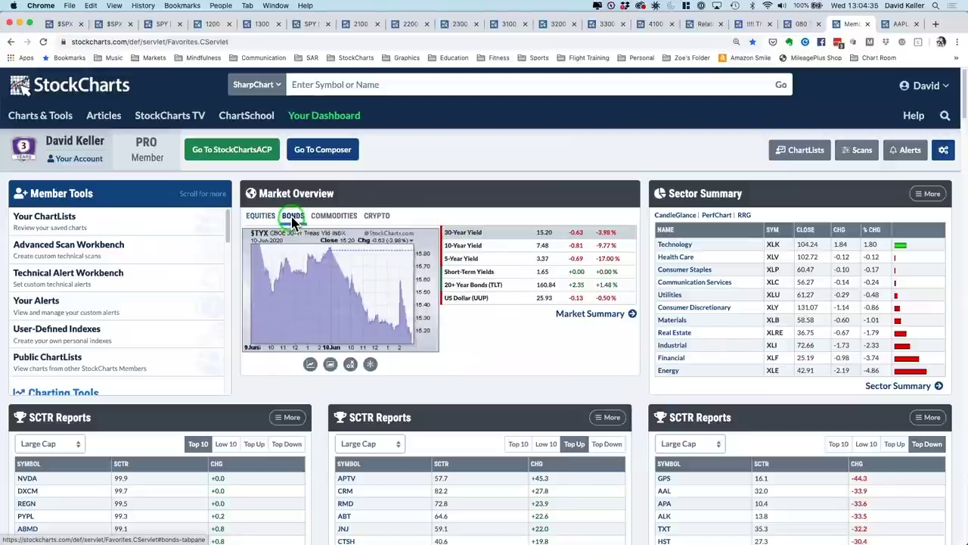
left_click(497, 292)
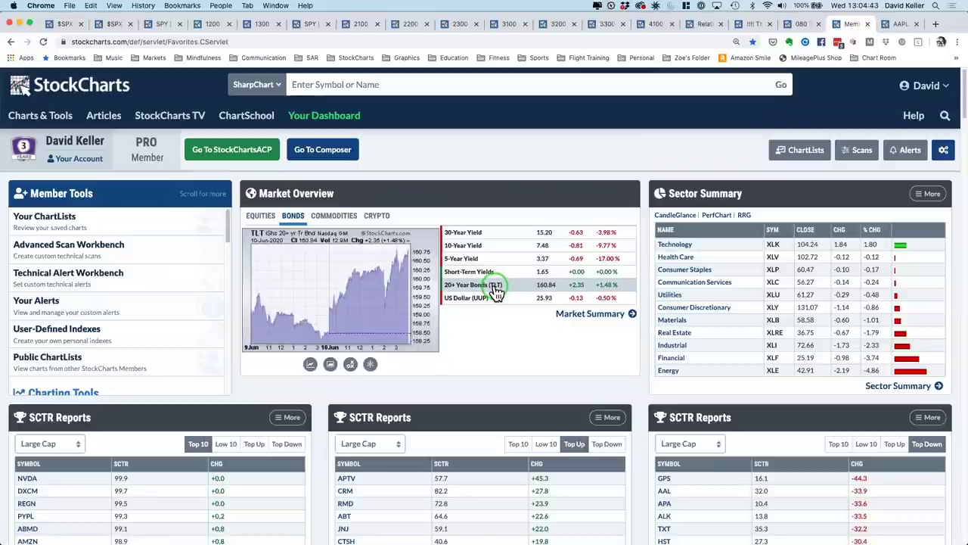
left_click(492, 252)
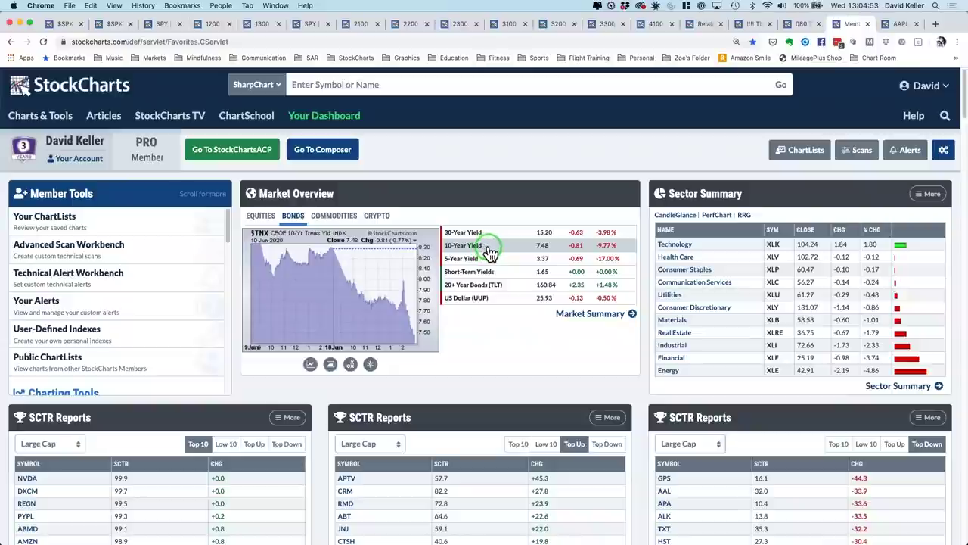
left_click(488, 301)
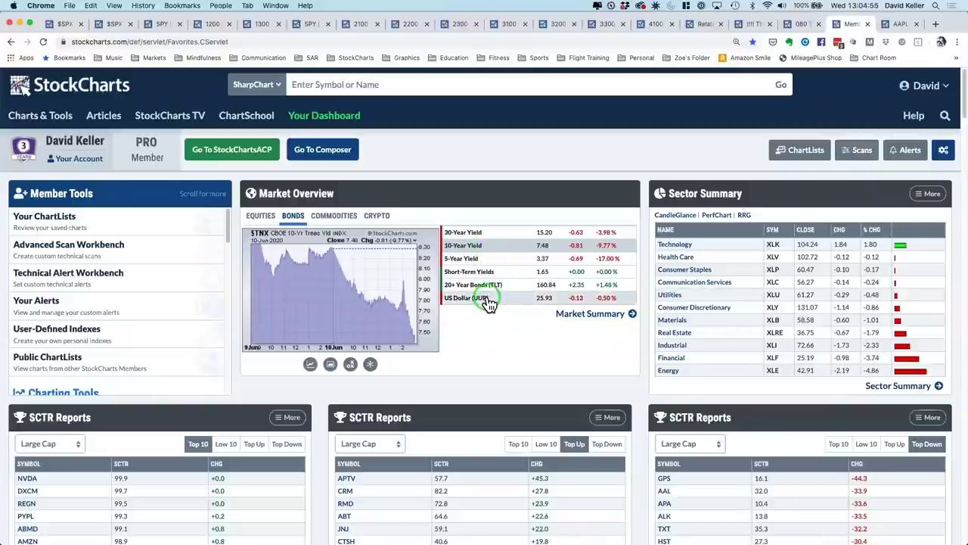
left_click(466, 299)
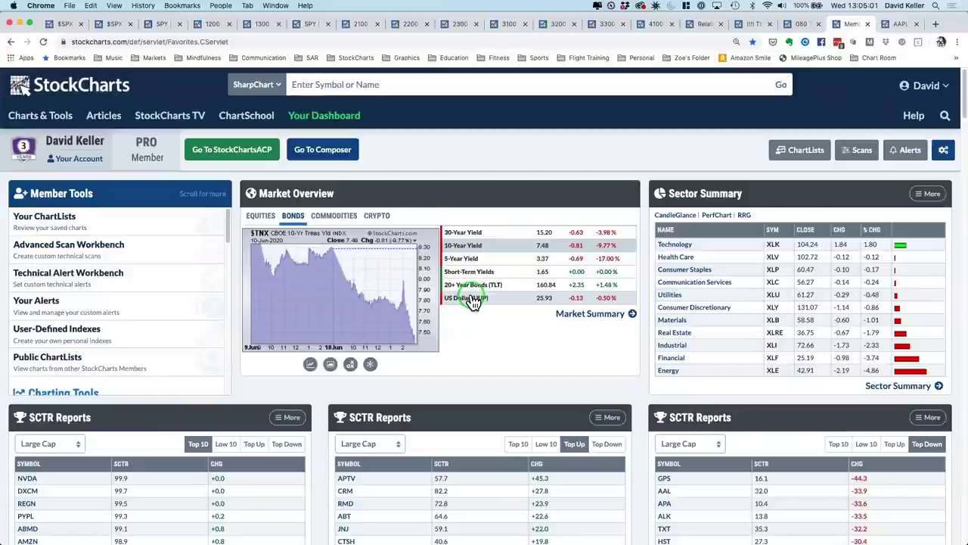
left_click(337, 218)
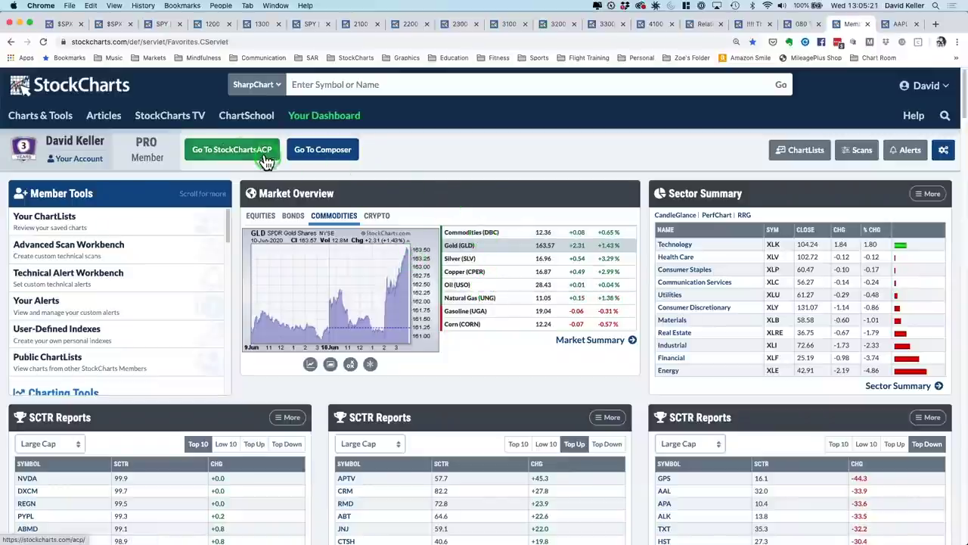
Step: Examine the annotated $SPX daily chart's price levels and recent rally, and return to the member dashboard
left_click(115, 23)
left_click(165, 150)
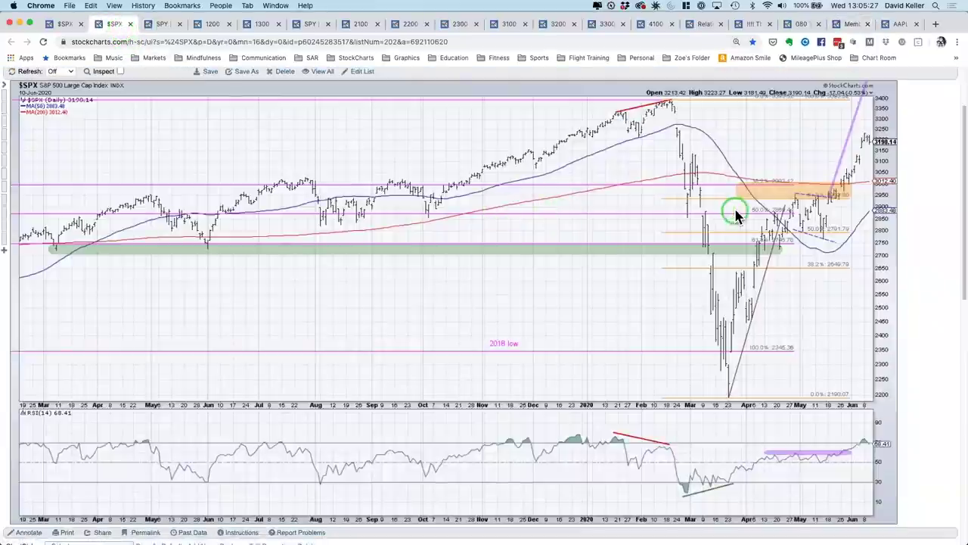
left_click(862, 156)
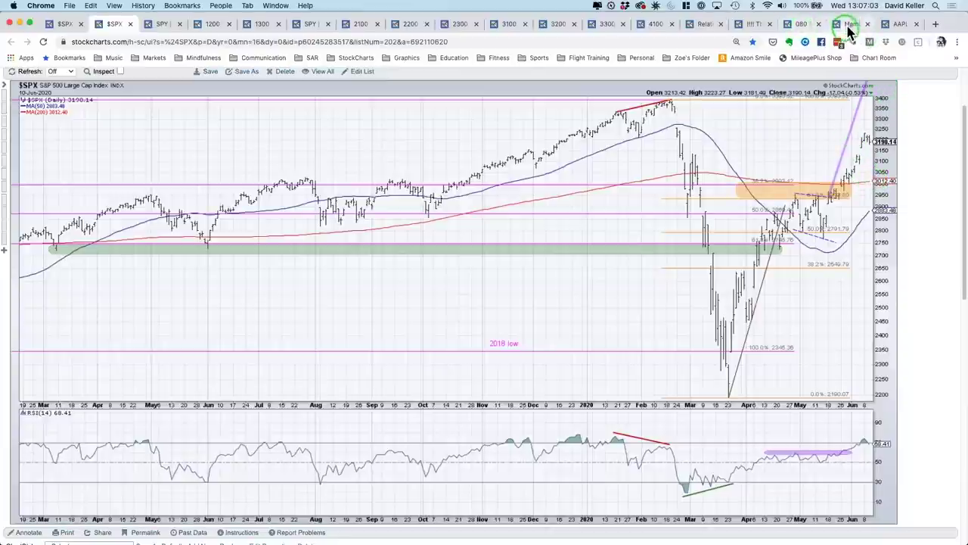
key("ctrl+Tab")
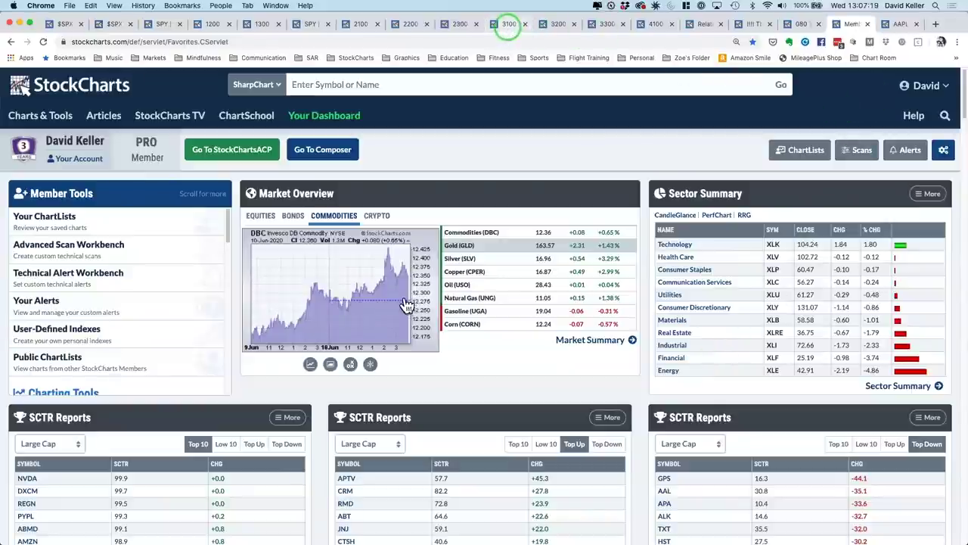
Step: Open the Financials (XLF) chart from the 3100 US Sector ETFs list, examine its retracement levels and relative strength, and return to the dashboard
left_click(508, 27)
left_click(647, 281)
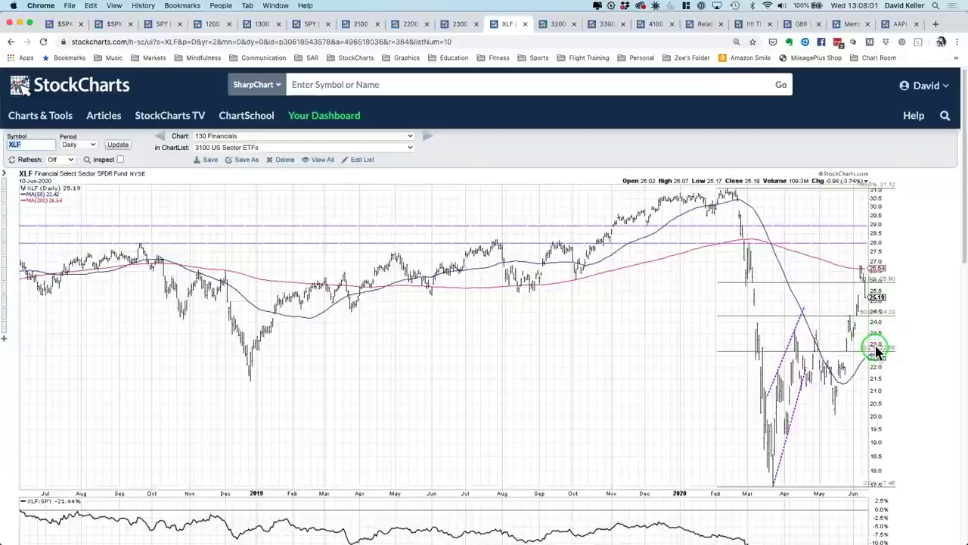
scroll(876, 344, "down", 2)
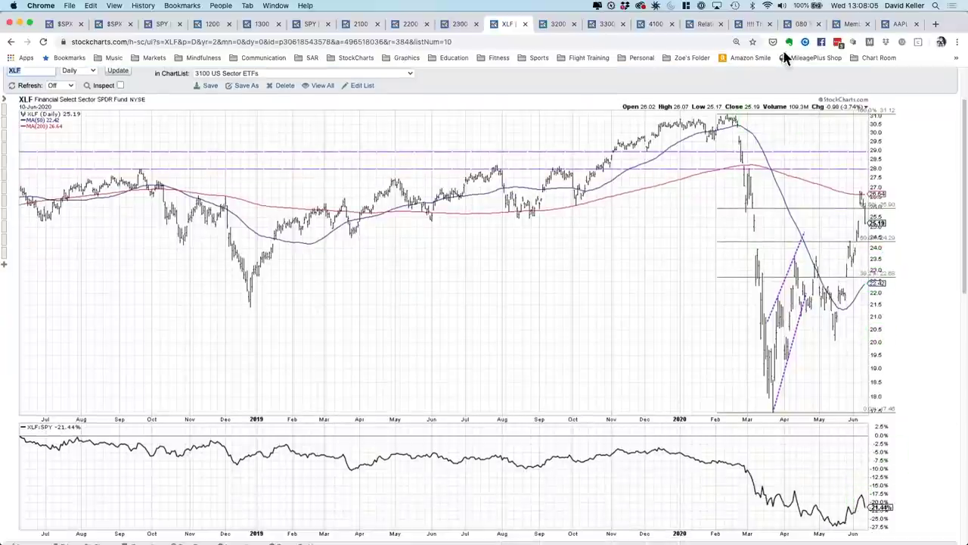
left_click(845, 23)
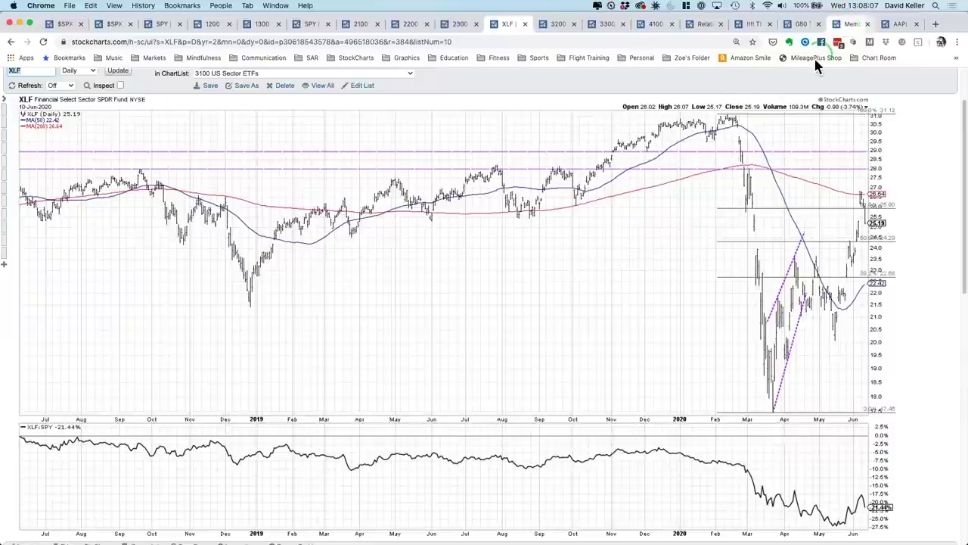
Step: Preview the JNJ and APTV charts in the Large Cap Top Up SCTR report and open the full JNJ chart
scroll(709, 198, "down", 5)
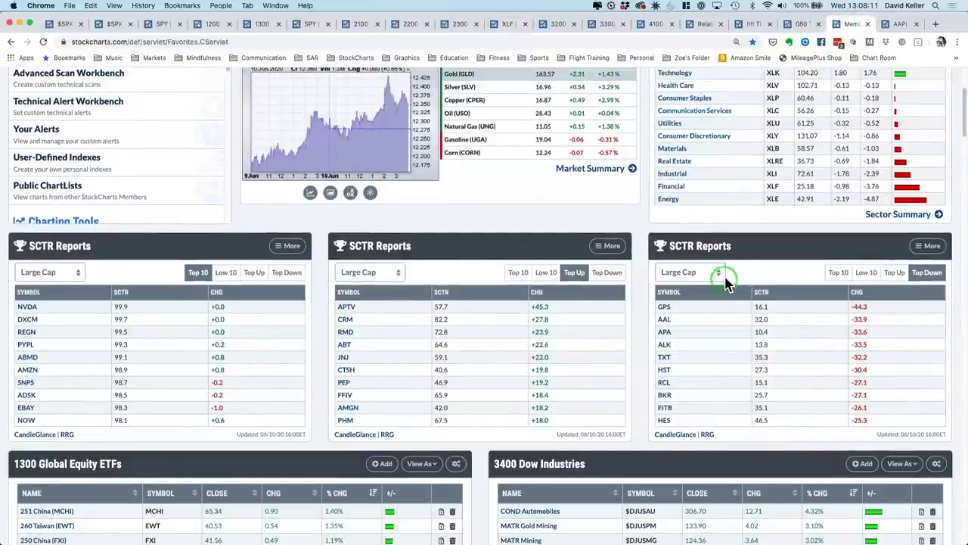
mouse_move(664, 322)
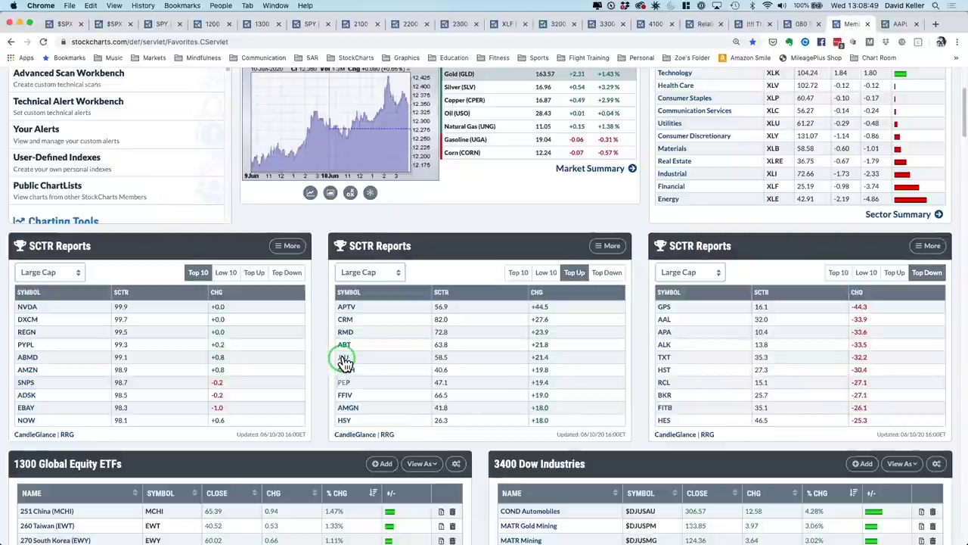
mouse_move(346, 350)
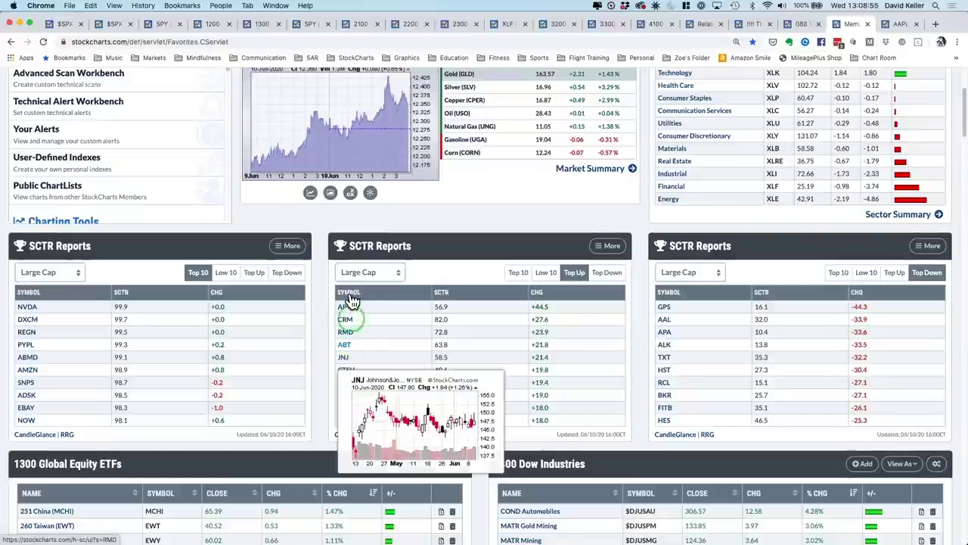
mouse_move(349, 306)
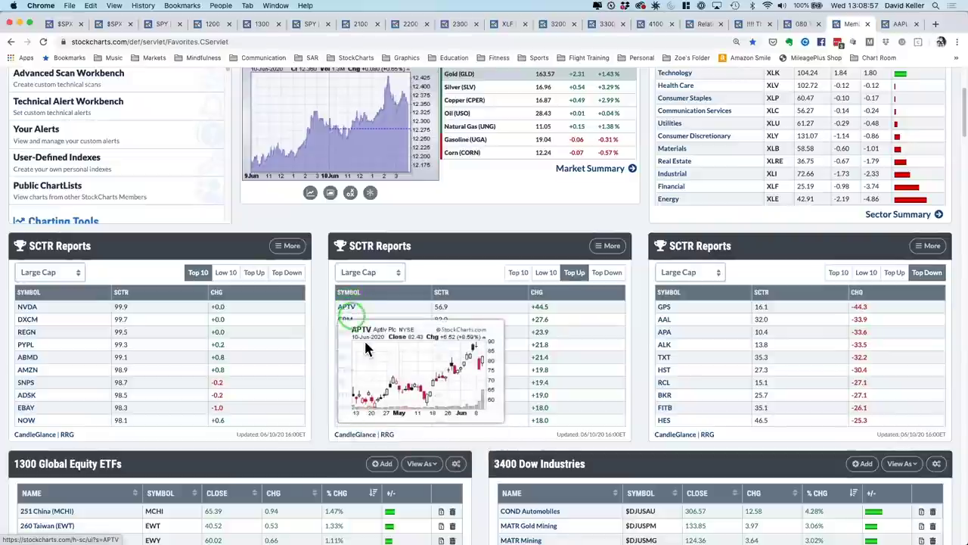
left_click(344, 356)
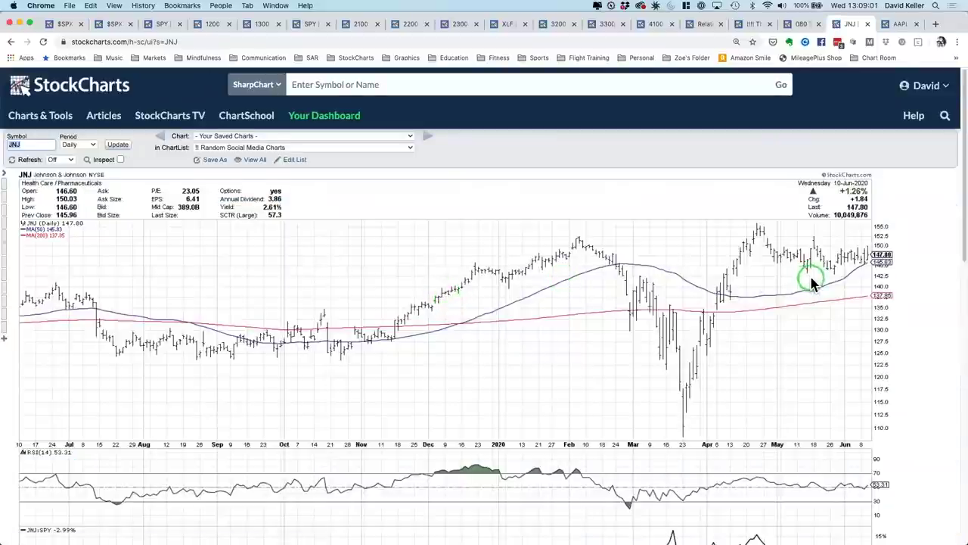
scroll(810, 282, "down", 3)
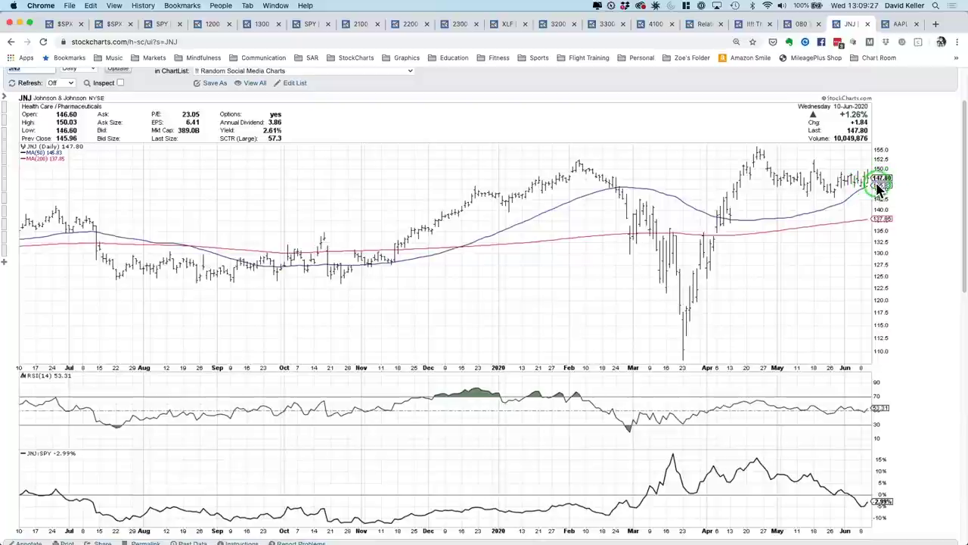
Step: Chart the symbol DHI in place of JNJ and go back to the member dashboard
scroll(463, 189, "up", 1)
scroll(463, 189, "up", 2)
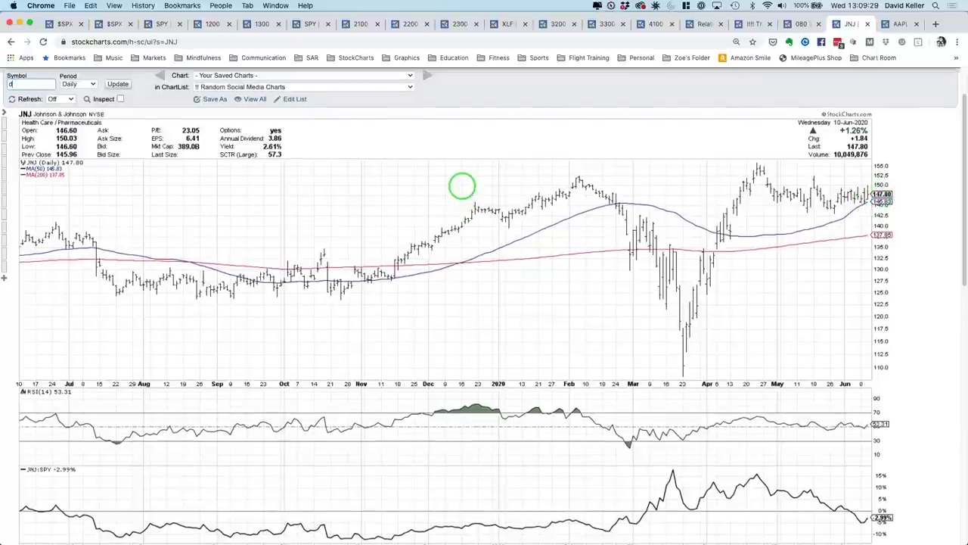
key("Return")
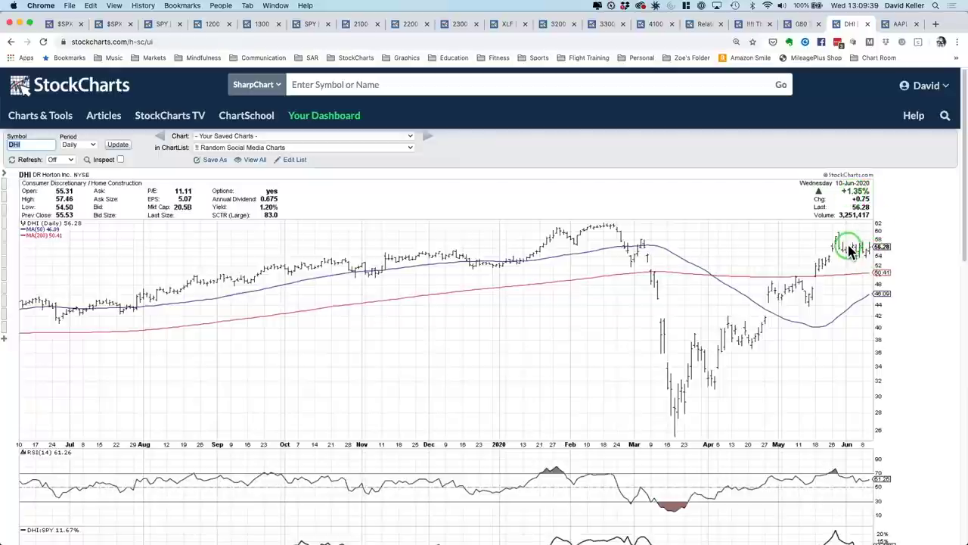
left_click(11, 42)
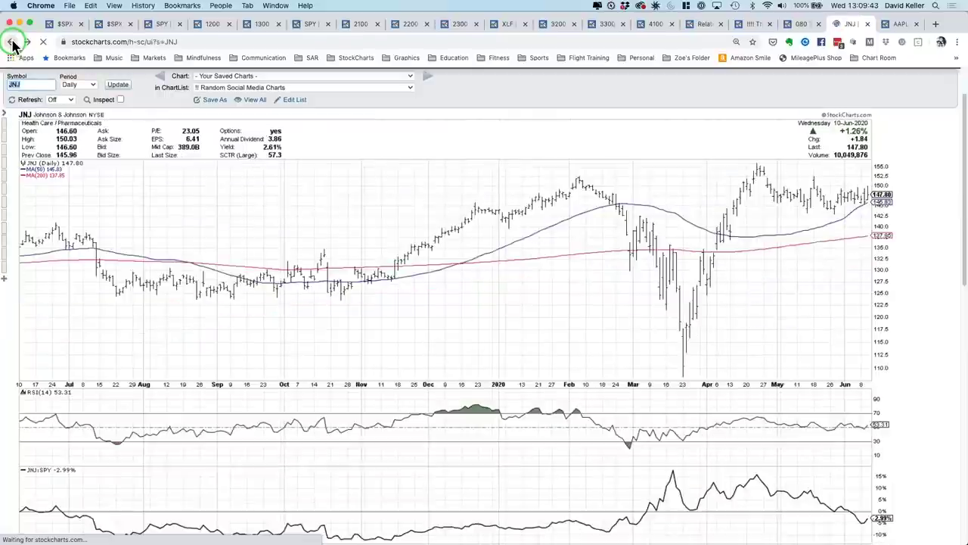
left_click(12, 42)
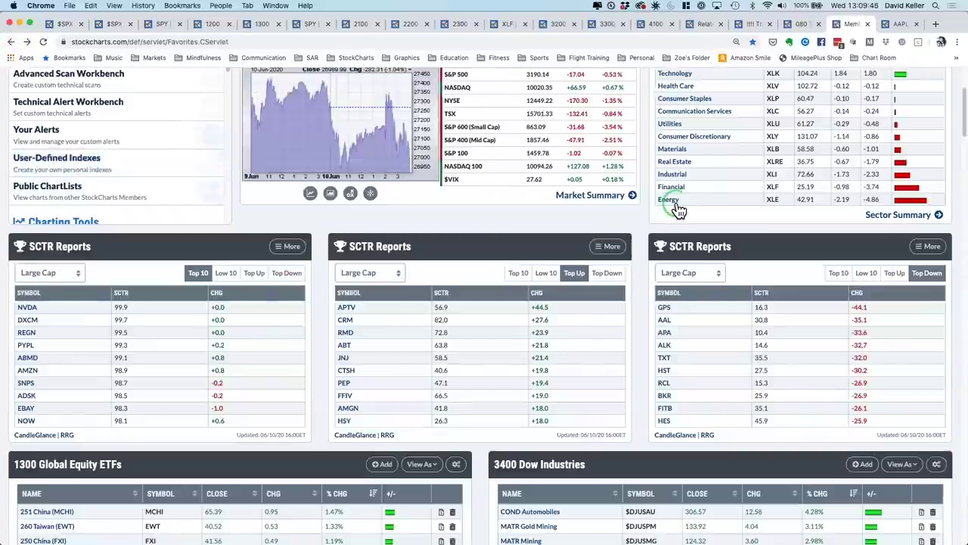
Step: Review the percent-change ranking in the 1300 Global Equity ETFs list and open the 251 China (MCHI) chart
scroll(676, 209, "down", 4)
scroll(680, 248, "down", 2)
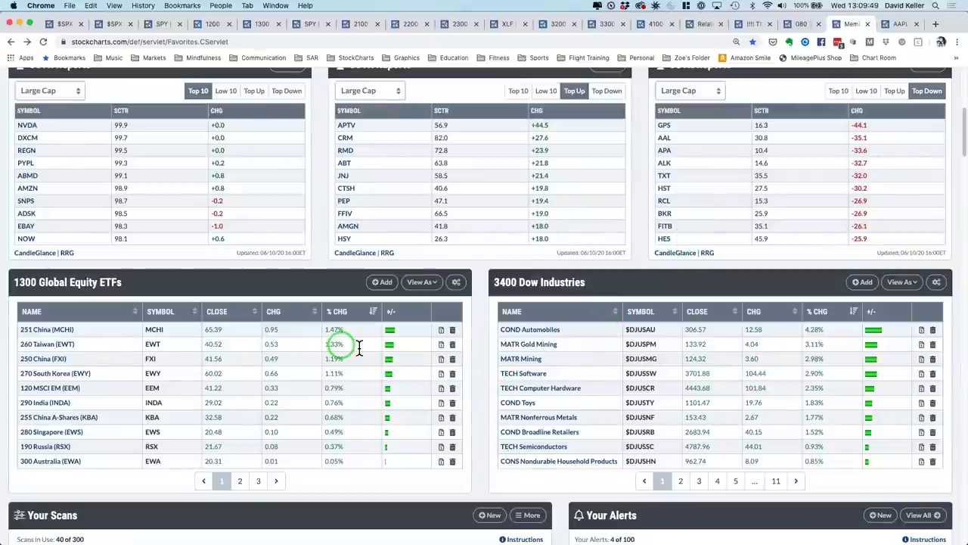
left_click(342, 311)
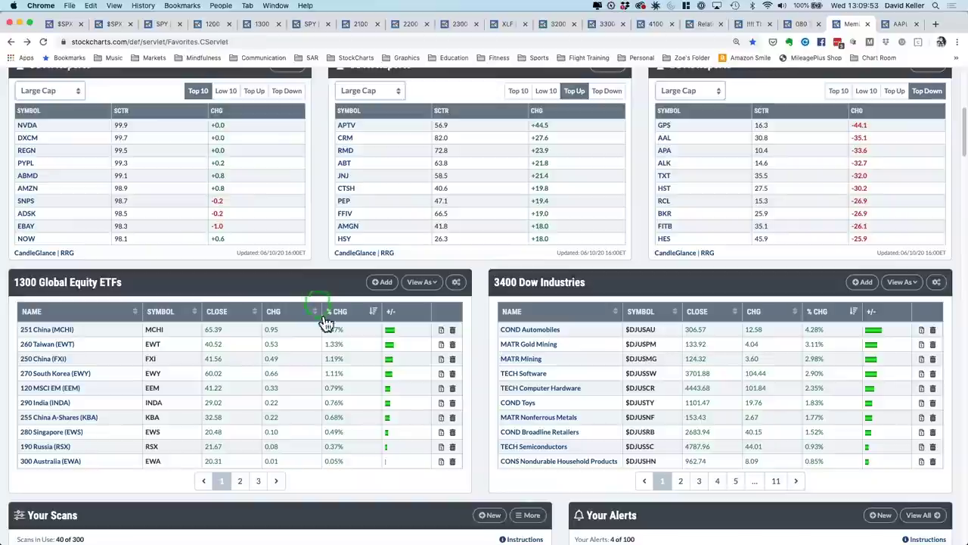
mouse_move(146, 330)
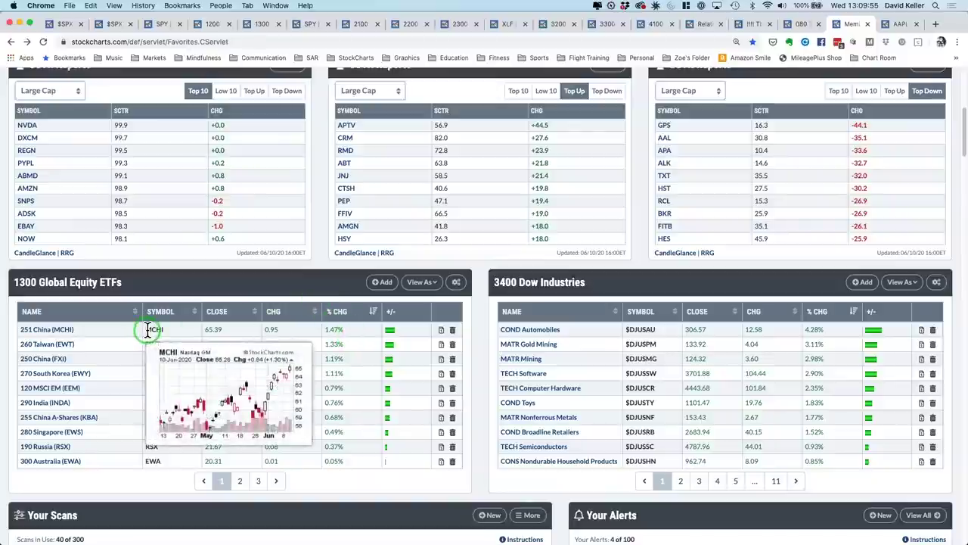
left_click(64, 331)
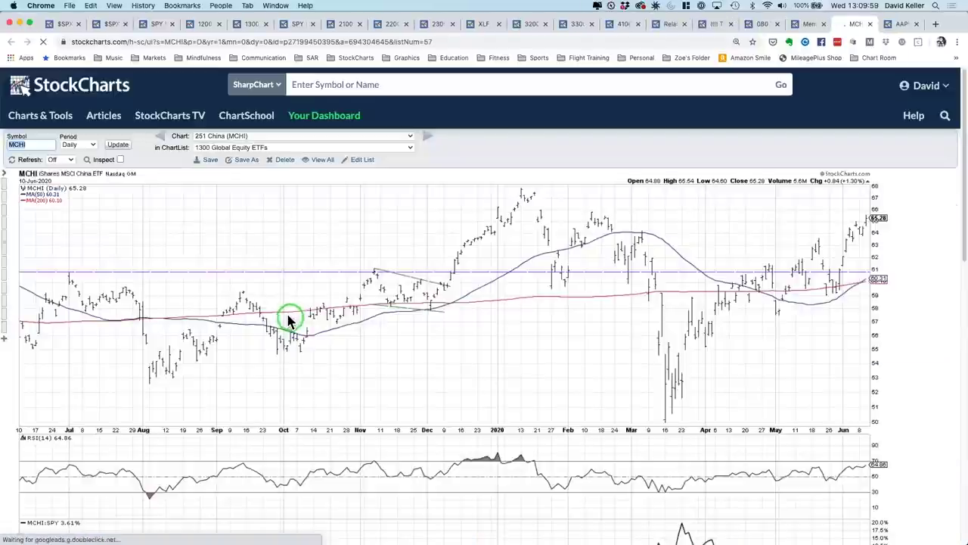
scroll(318, 320, "down", 2)
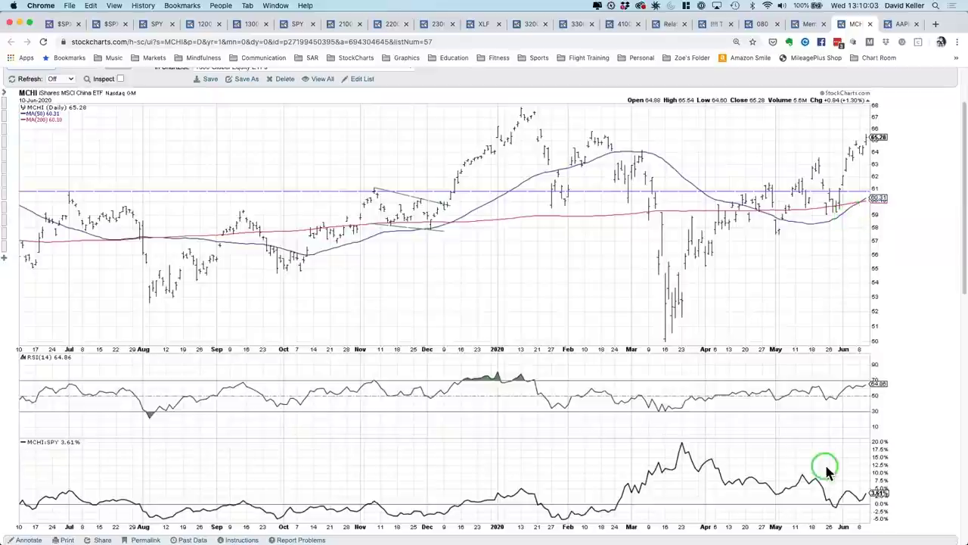
Step: Examine MCHI's price trend and its relative strength against SPY, close the chart, and check the dashboard's 3400 Dow Industries list
mouse_move(831, 496)
left_mouse_down()
mouse_move(840, 505)
mouse_move(866, 492)
left_mouse_up()
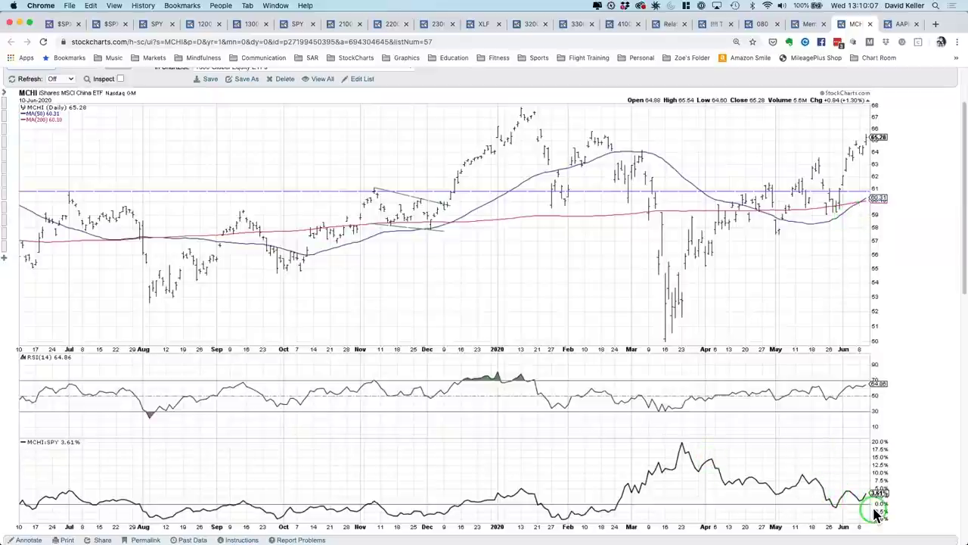
left_click_drag(680, 444, 692, 463)
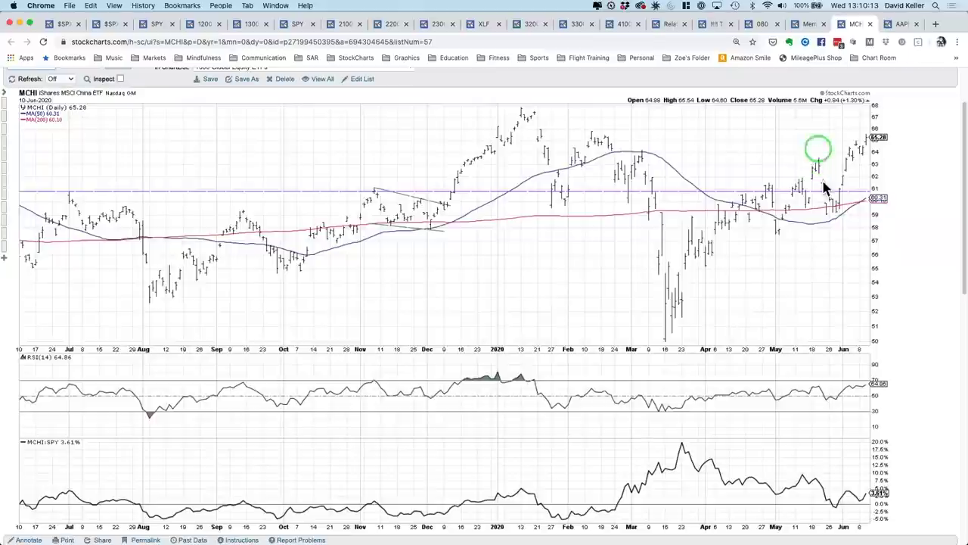
scroll(817, 227, "up", 3)
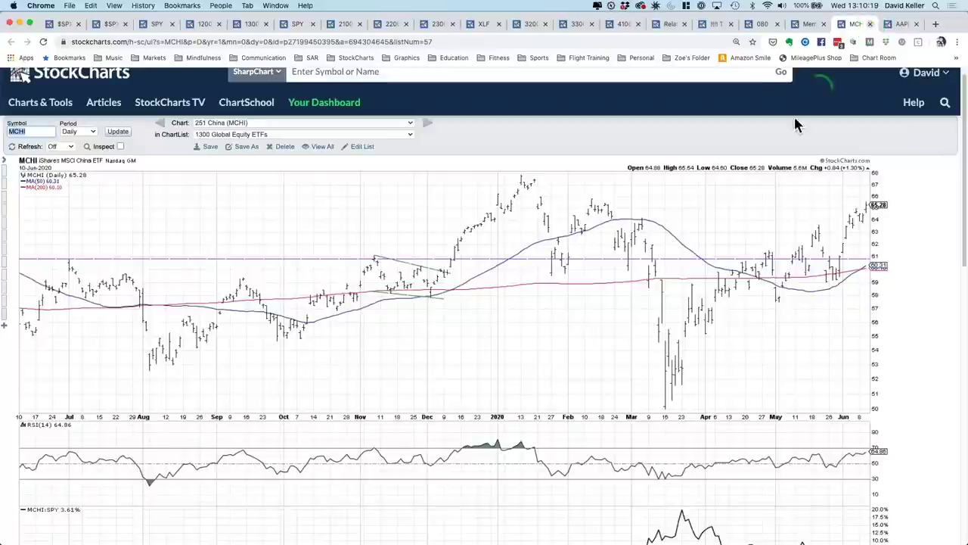
key("super+w")
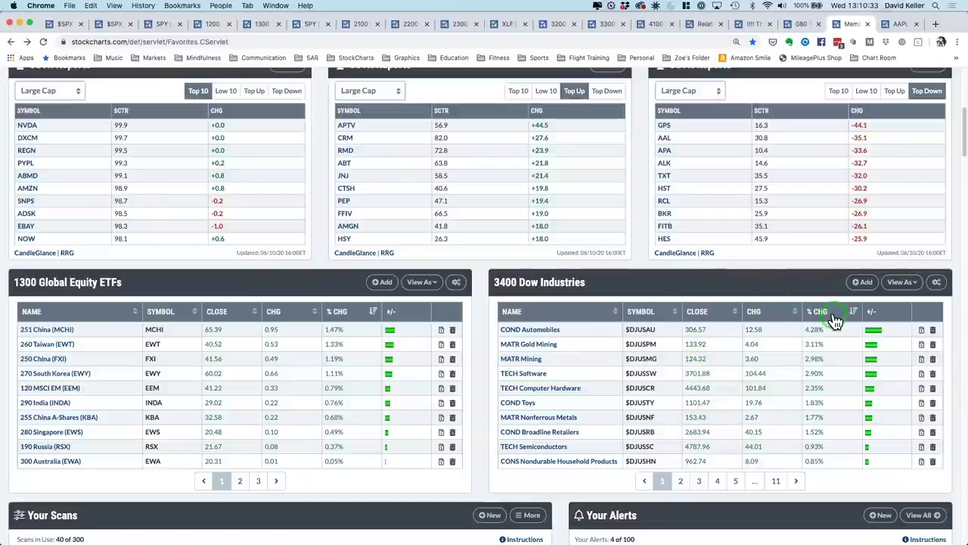
mouse_move(632, 338)
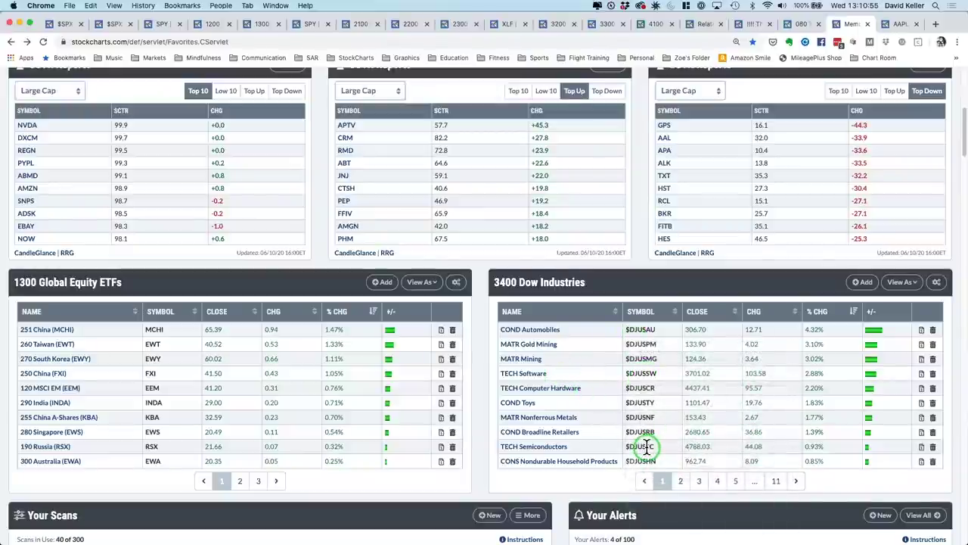
Step: Preview the TECH Semiconductors chart in 3400 Dow Industries and rank the list by percent change, weakest first and then strongest first
mouse_move(645, 446)
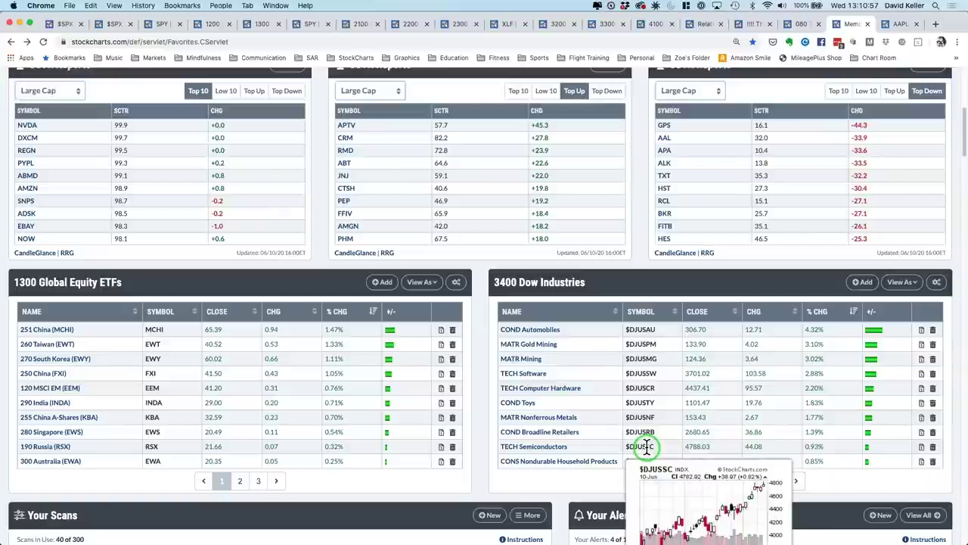
left_click(822, 311)
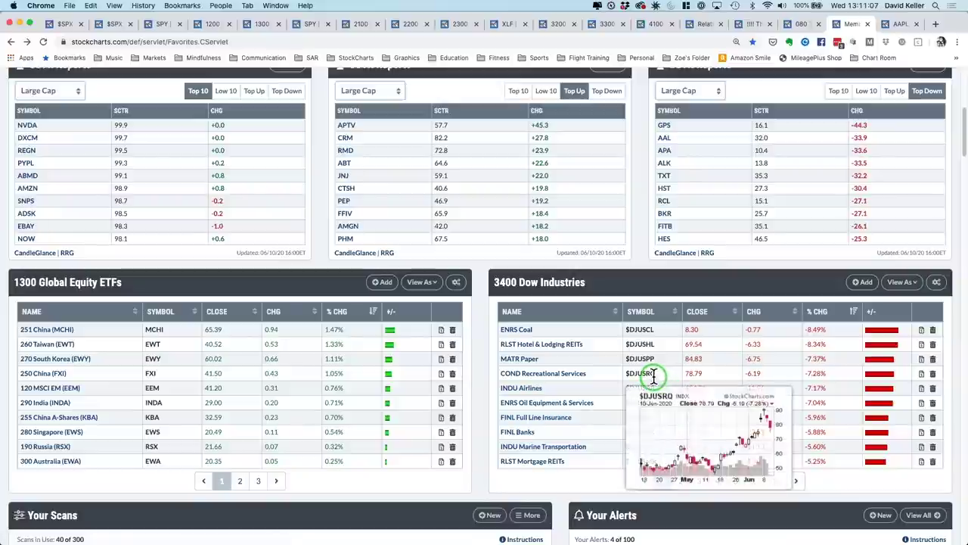
left_click(832, 311)
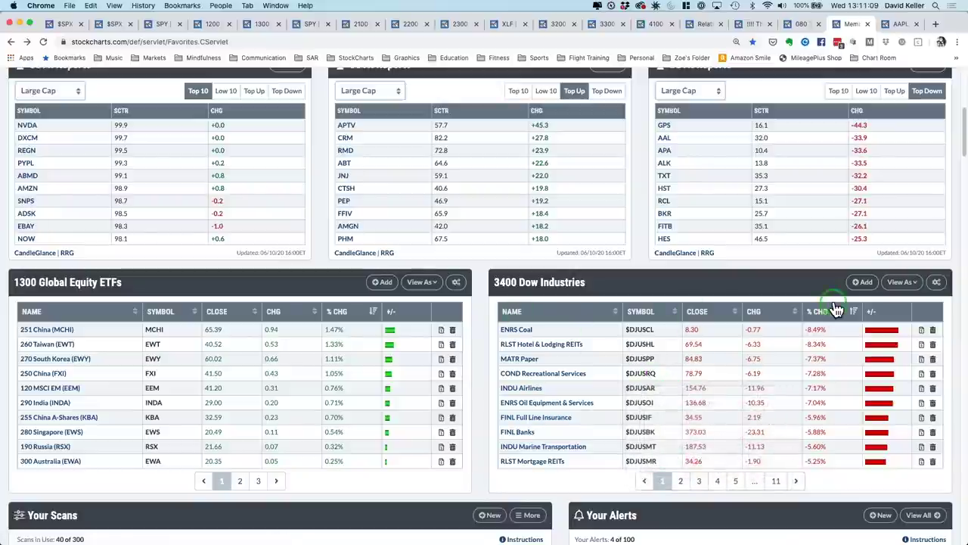
scroll(648, 260, "down", 1)
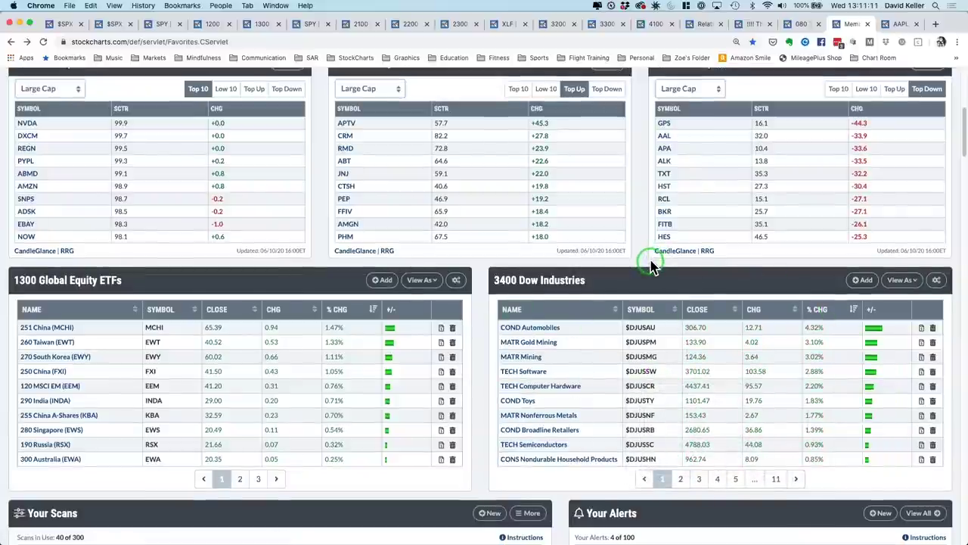
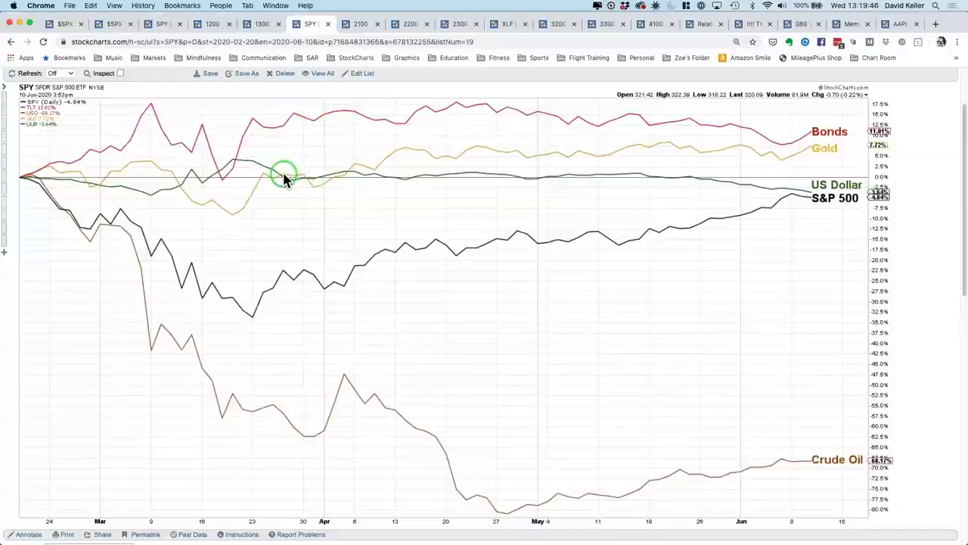
Step: Compare the performance of bonds, gold, the US dollar, the S&P 500 and crude oil on the 800 Intermarket Analysis chart
scroll(285, 182, "down", 1)
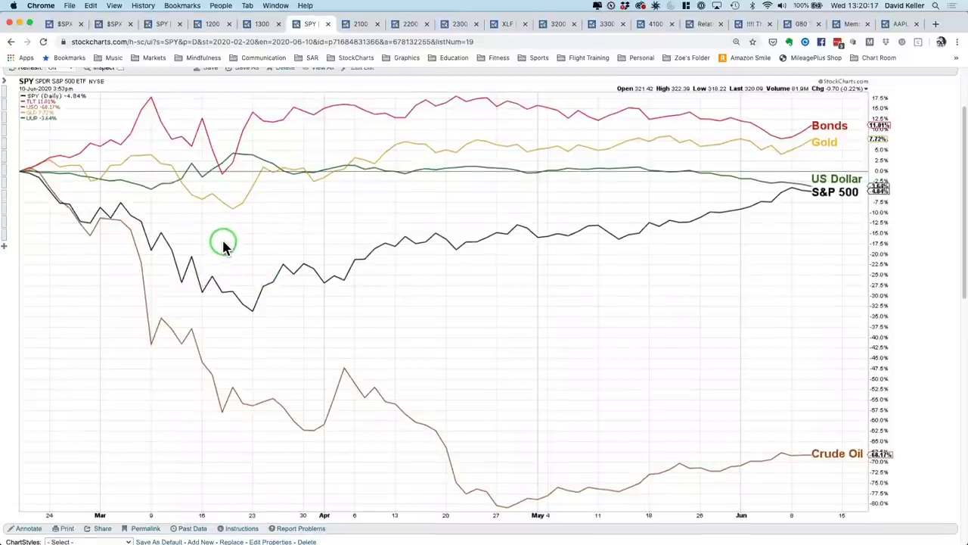
scroll(224, 243, "down", 1)
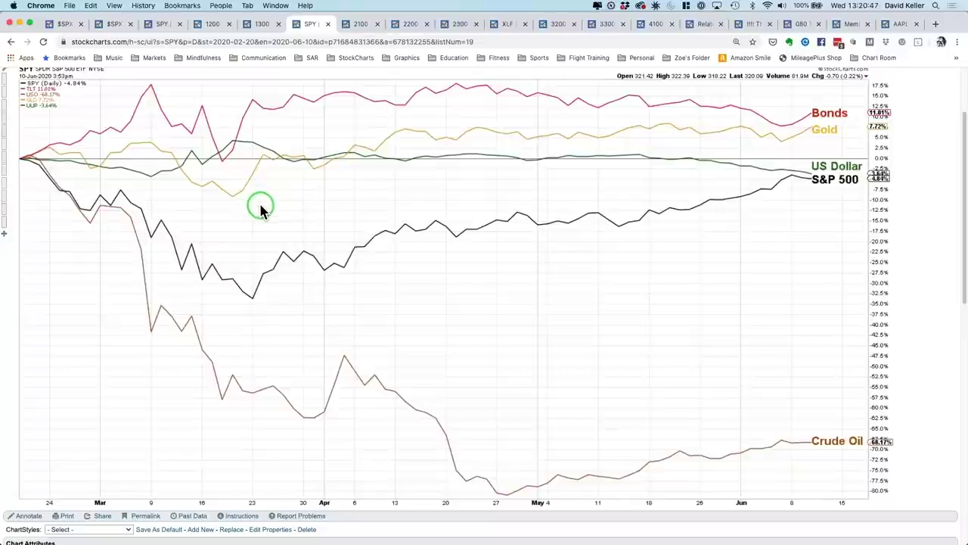
scroll(263, 206, "up", 1)
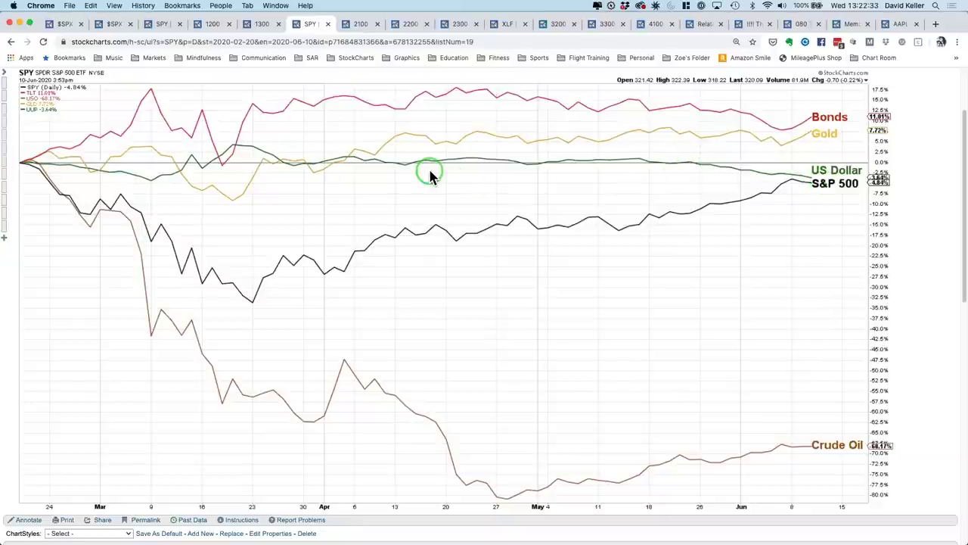
Step: Open the 400 US Dollar $USD chart from the 1400 Intermarket Analysis ChartList and examine its price trend and RSI
scroll(179, 147, "up", 3)
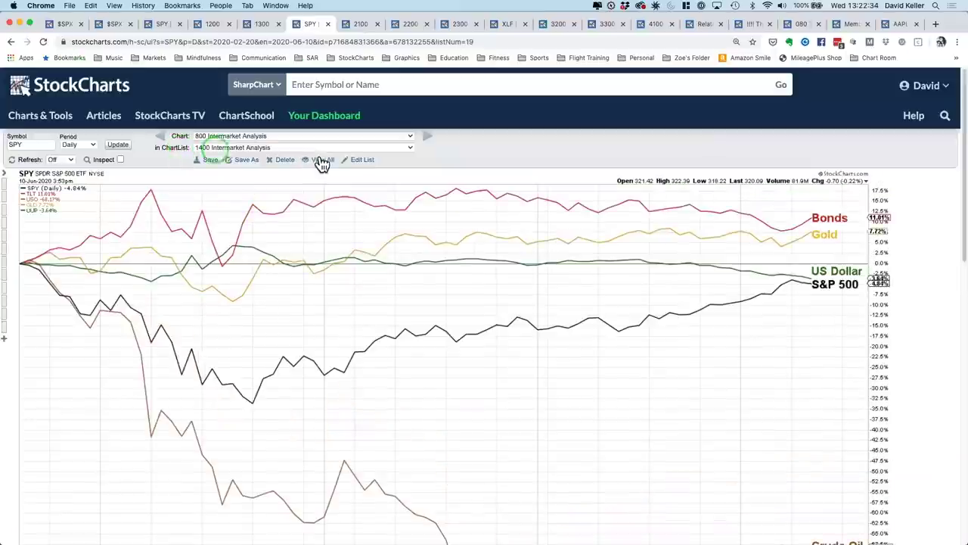
left_click(325, 138)
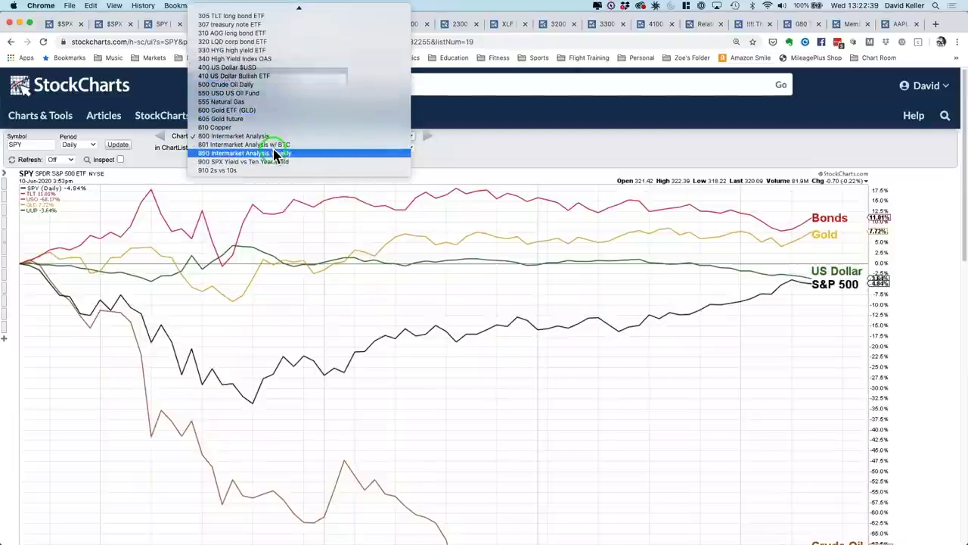
left_click(276, 67)
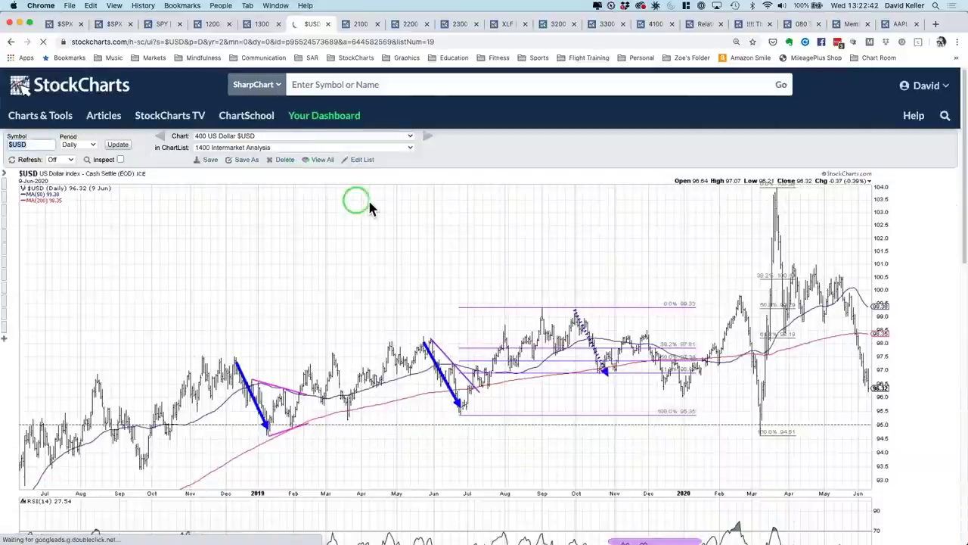
scroll(368, 205, "down", 3)
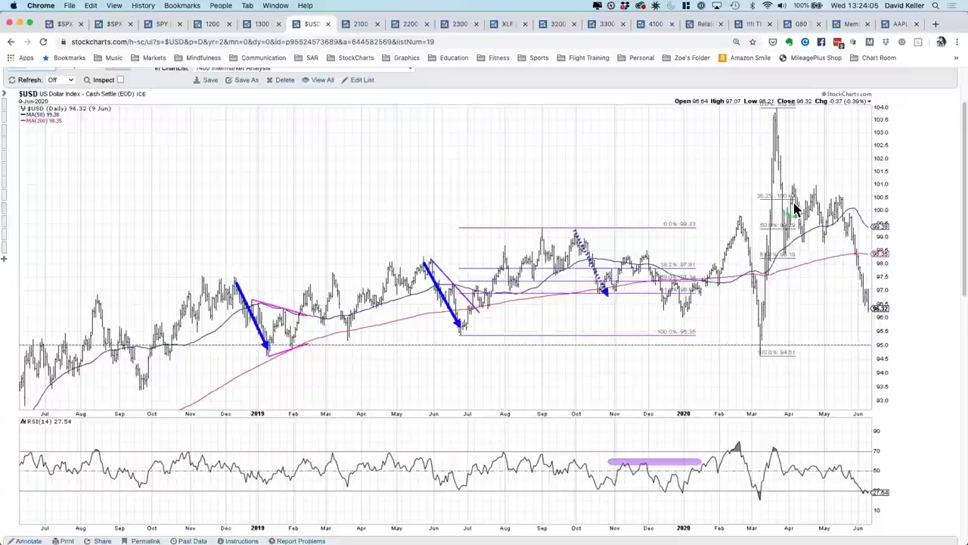
Step: Open the 305 TLT long bond ETF chart from the same ChartList and examine its price, retracement levels and RSI
scroll(288, 182, "up", 3)
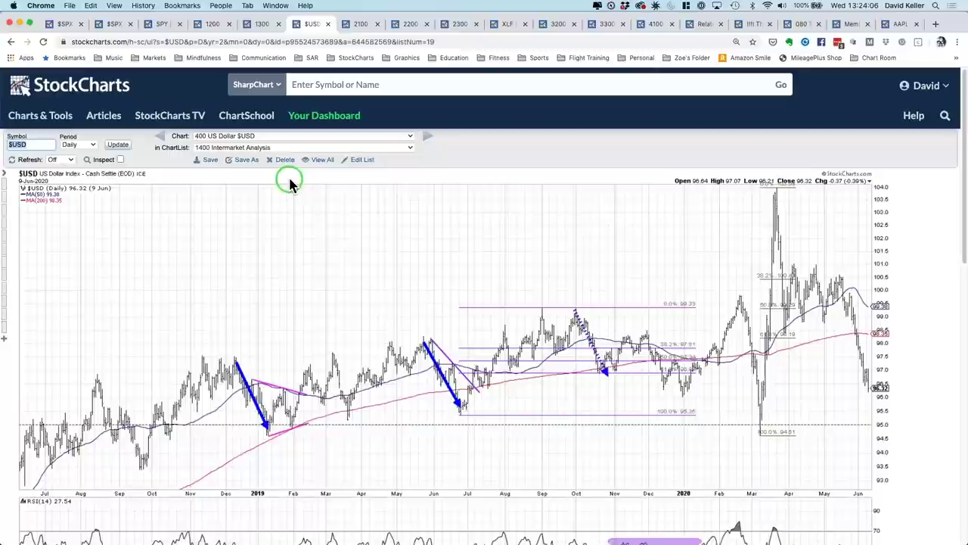
left_click(264, 140)
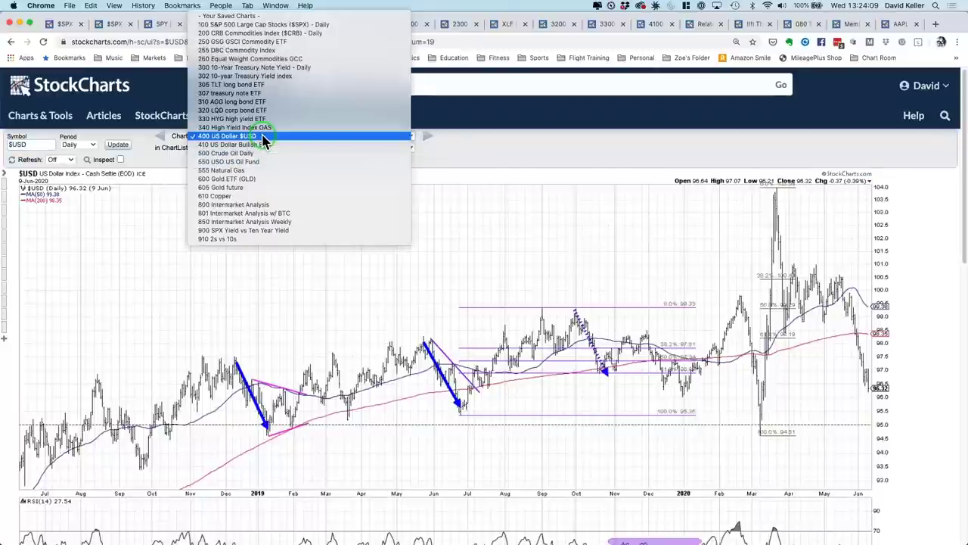
left_click(255, 86)
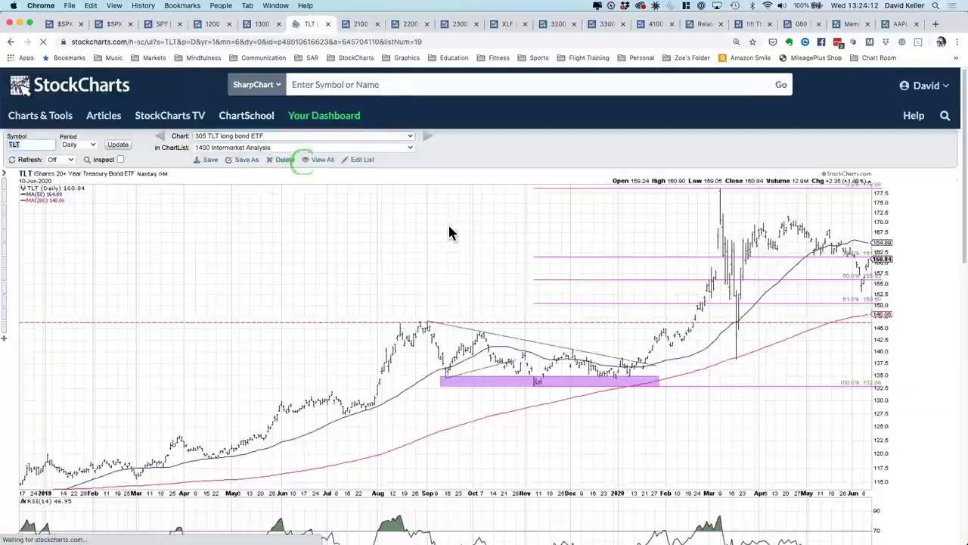
left_click(448, 227)
scroll(447, 233, "down", 2)
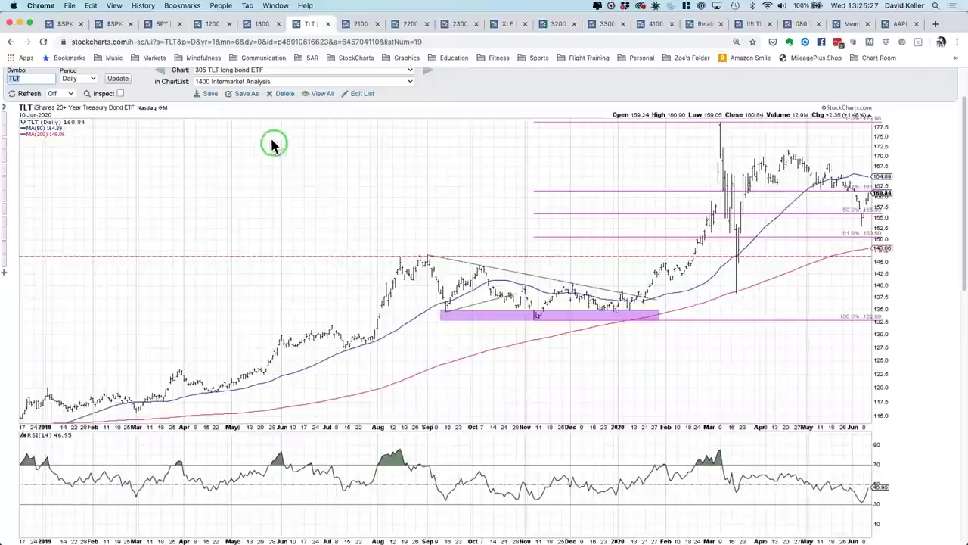
Step: Open the 330 HYG high yield ETF chart and examine its price against the moving averages and its RSI
scroll(266, 119, "up", 1)
left_click(266, 81)
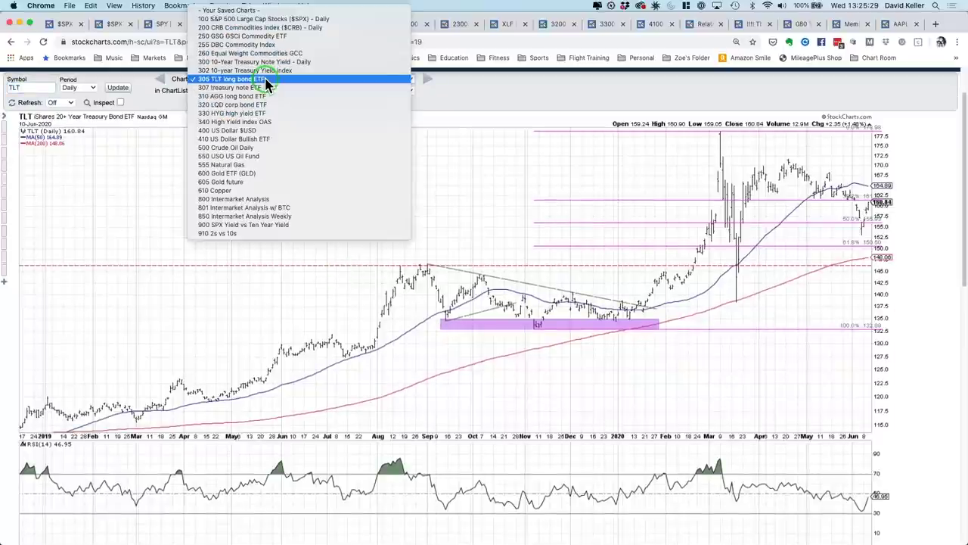
left_click(264, 113)
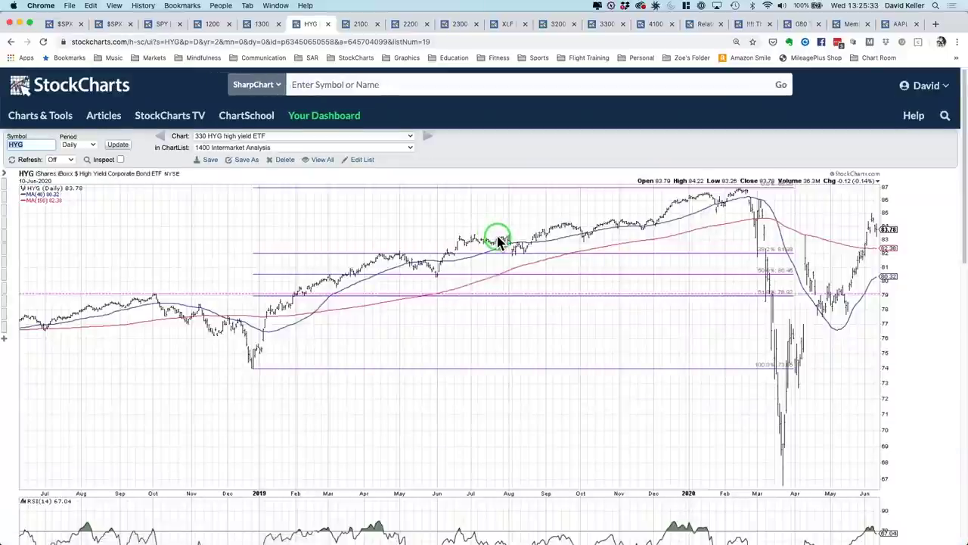
scroll(575, 246, "down", 2)
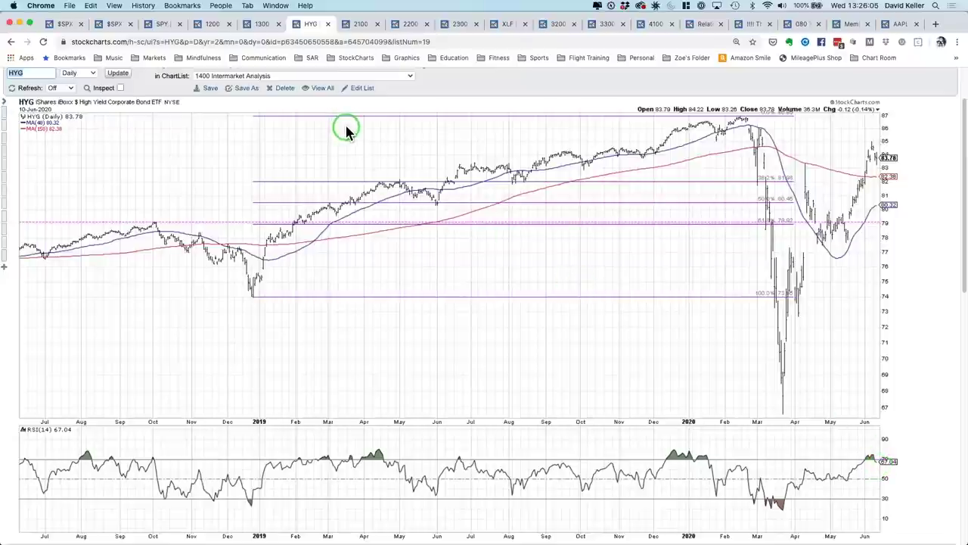
Step: Open the 300 10-Year Treasury Note Yield - Daily chart and examine the yield trend and RSI
scroll(347, 133, "up", 1)
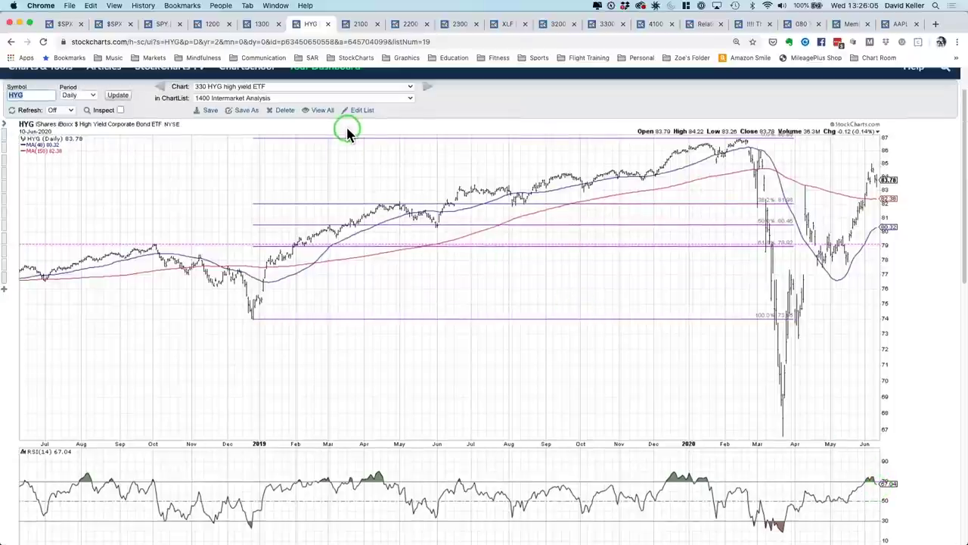
left_click(290, 89)
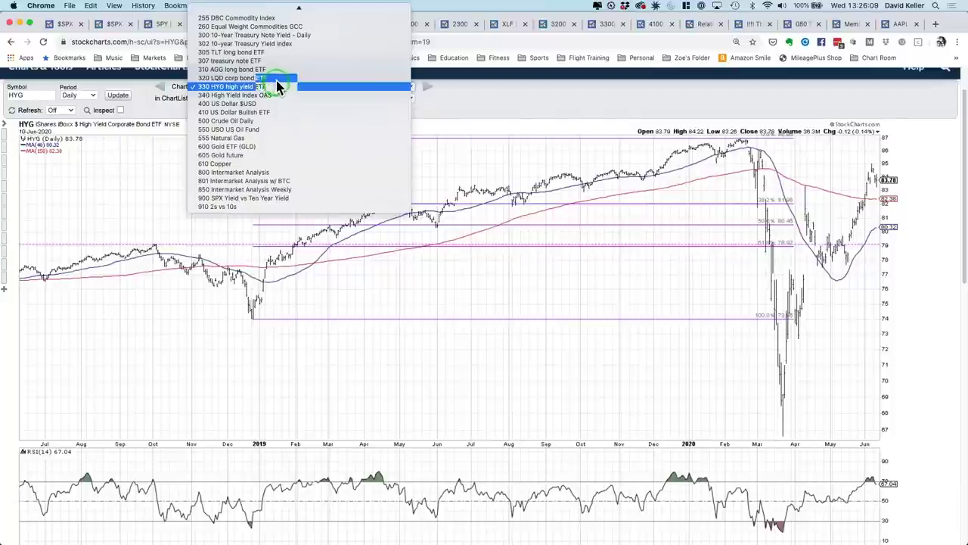
left_click(277, 36)
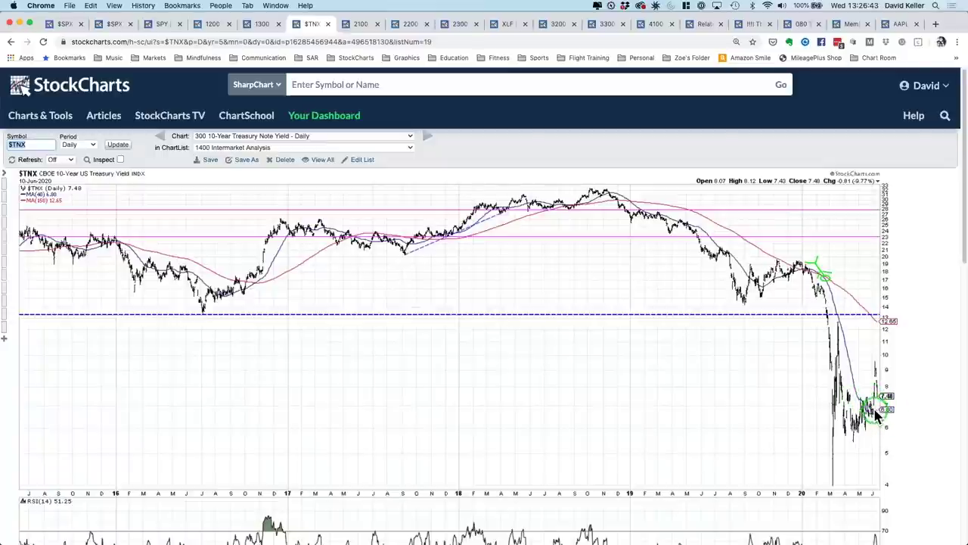
scroll(877, 394, "down", 2)
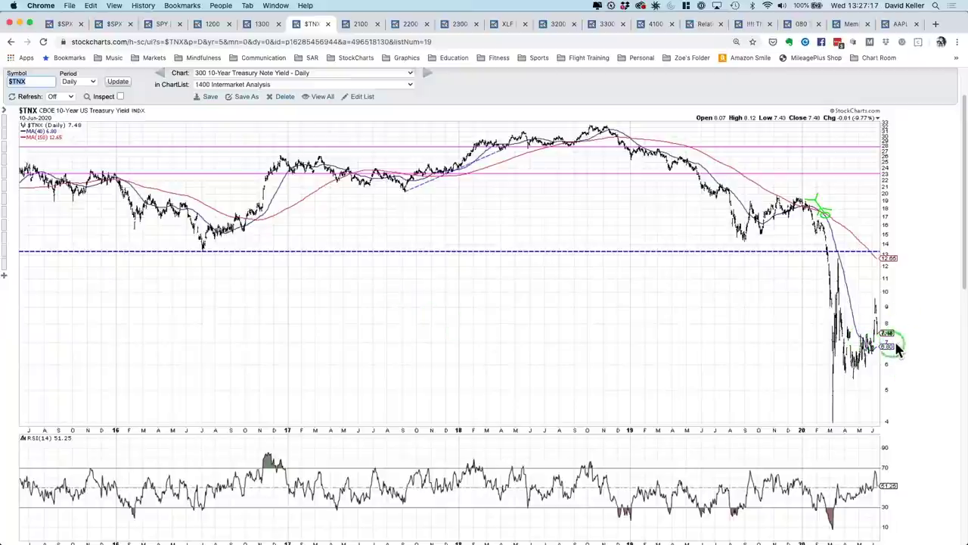
Step: Switch to the already open 080 ChartList and review the ratio lines in the 100 Consumer Discretionary vs. Staples chart
left_click(803, 24)
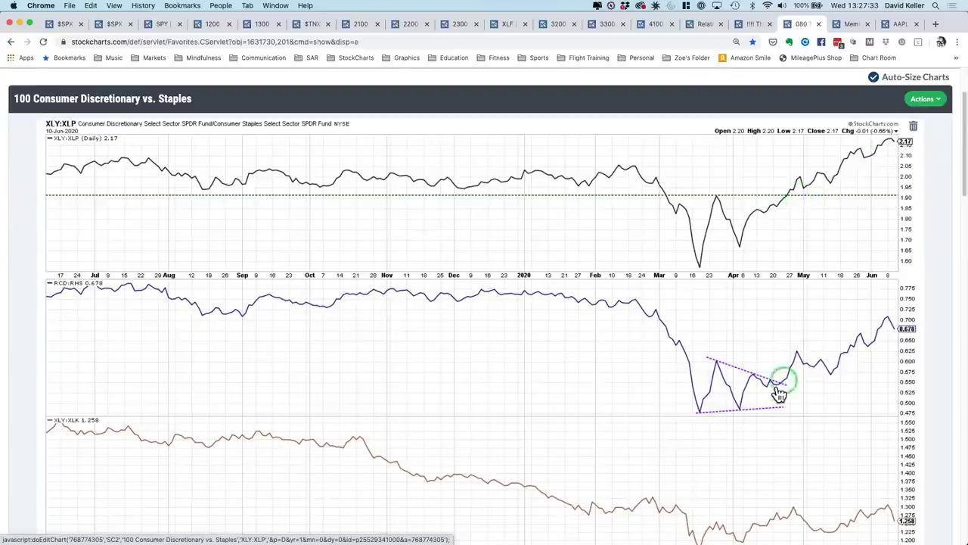
scroll(870, 337, "down", 2)
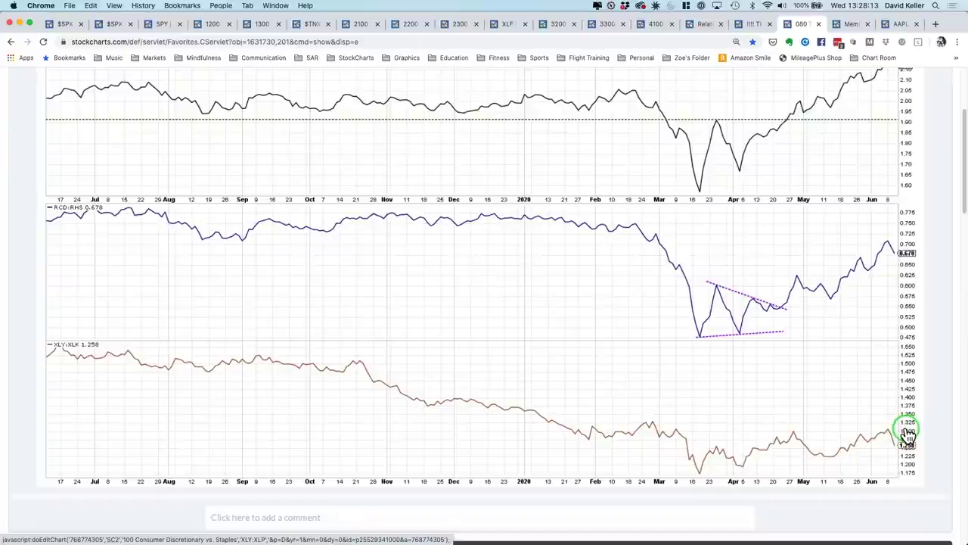
scroll(662, 433, "down", 4)
Step: Review the 200 Semiconductors vs SPX chart and the 300 MSFT chart with its RSI and relative strength against SPY
scroll(662, 433, "down", 9)
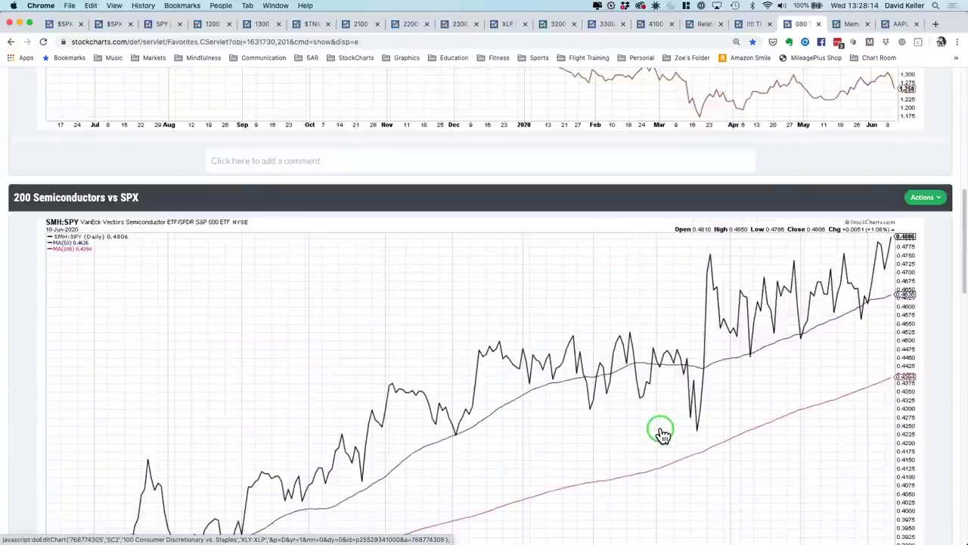
scroll(656, 430, "up", 1)
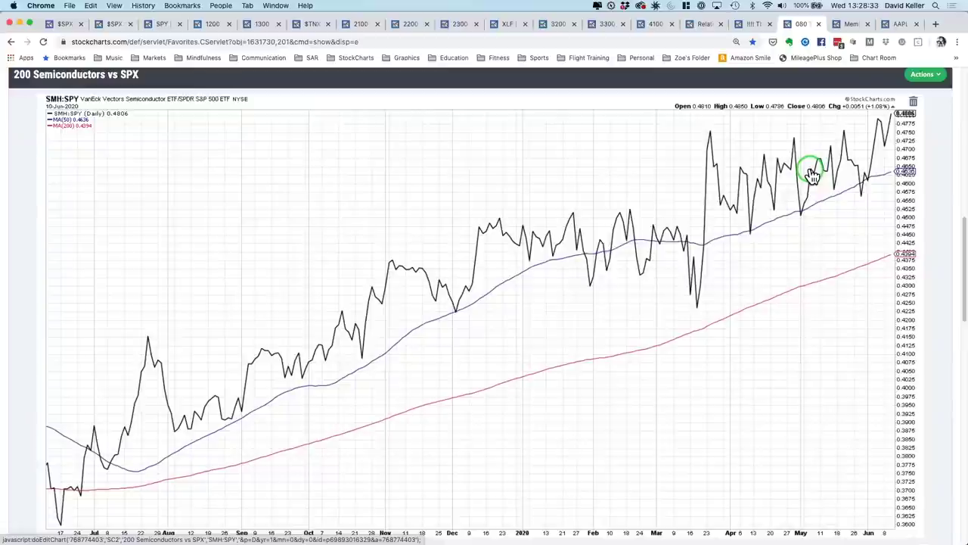
scroll(519, 228, "down", 8)
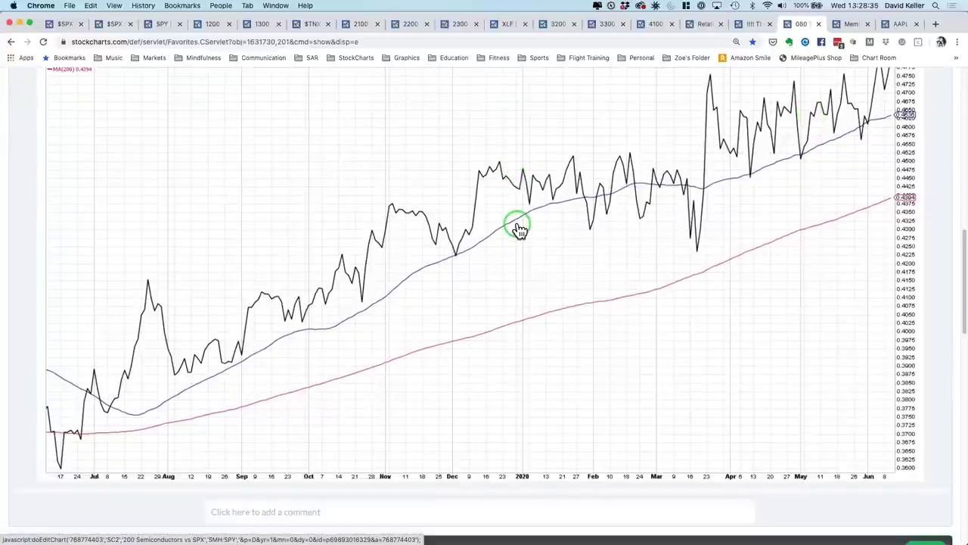
scroll(522, 228, "down", 2)
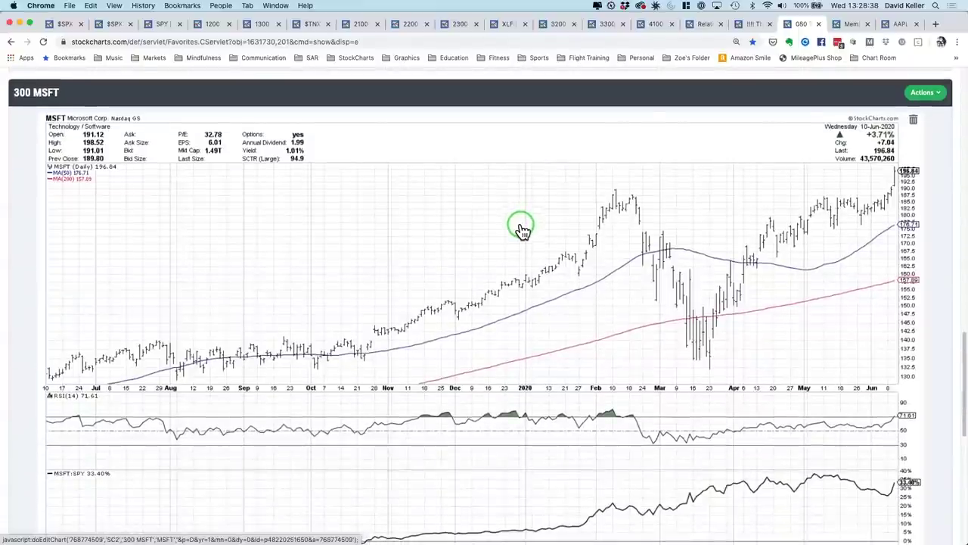
scroll(522, 228, "down", 1)
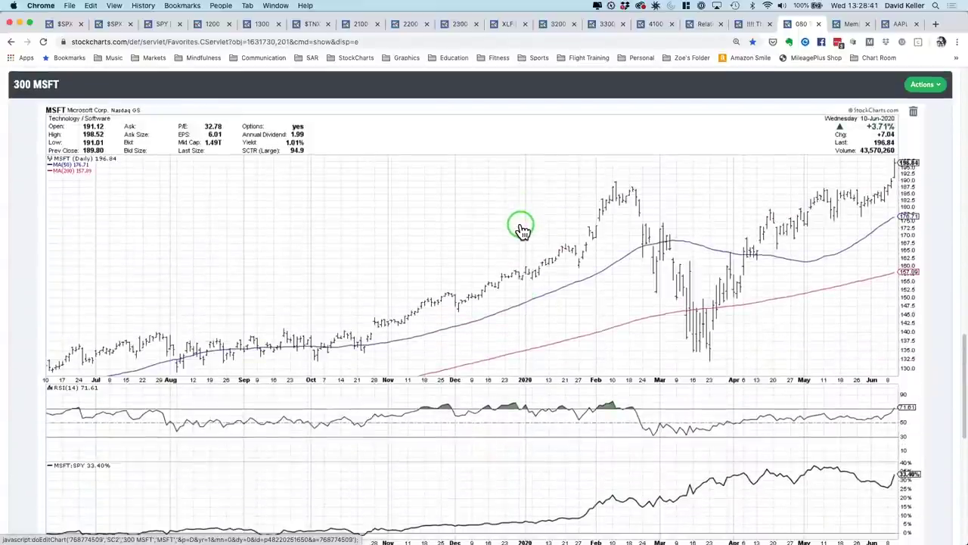